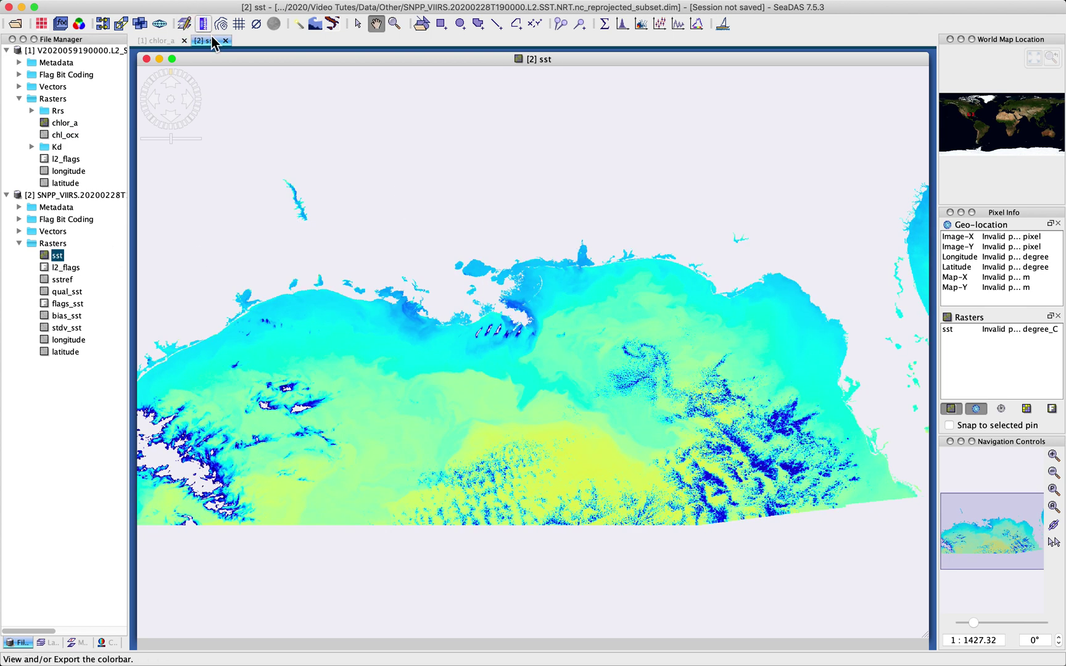
- Show the layer manager and compare the layers of the chlor_a and sst images, returning to chlor_a
{"action": "left_click", "coordinate": [156, 42]}
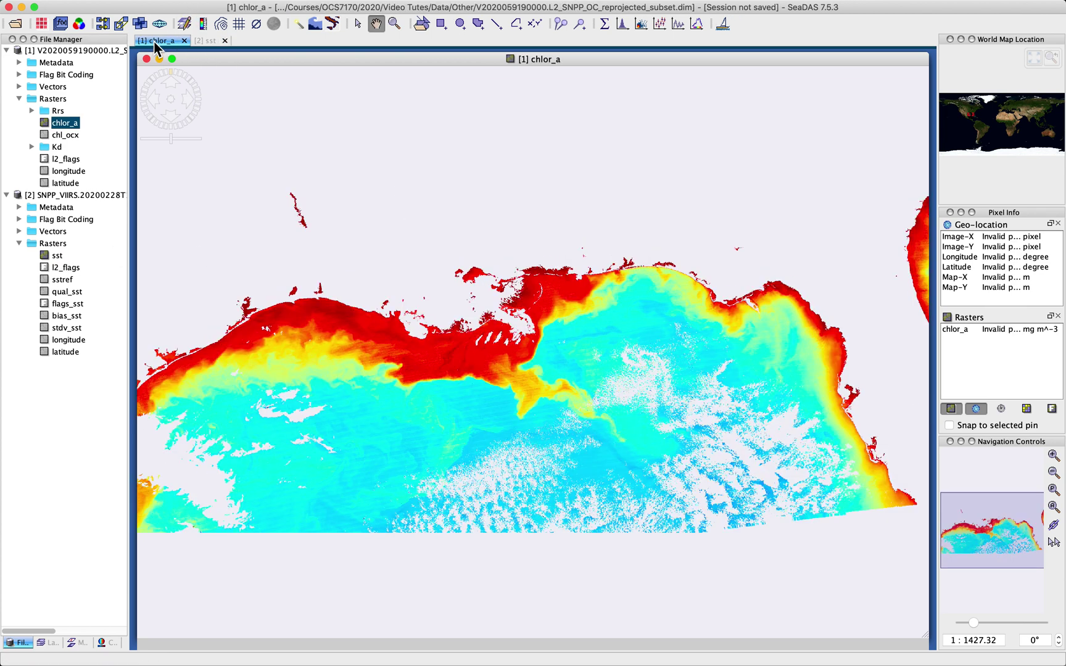
{"action": "left_click", "coordinate": [50, 644]}
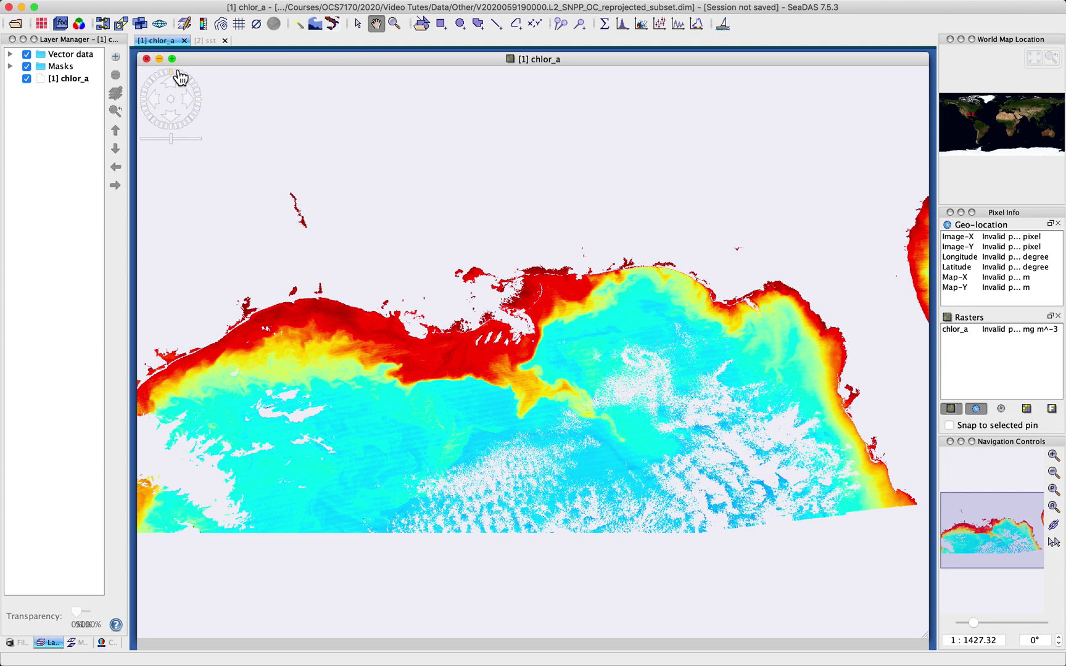
{"action": "left_click", "coordinate": [212, 41]}
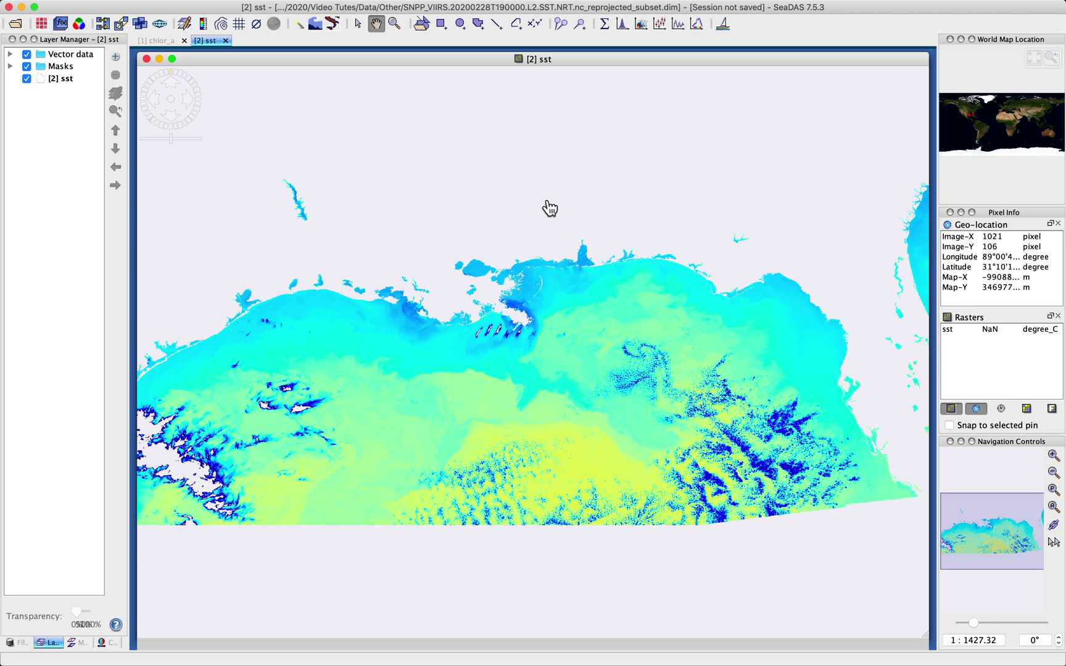
{"action": "left_click", "coordinate": [158, 40]}
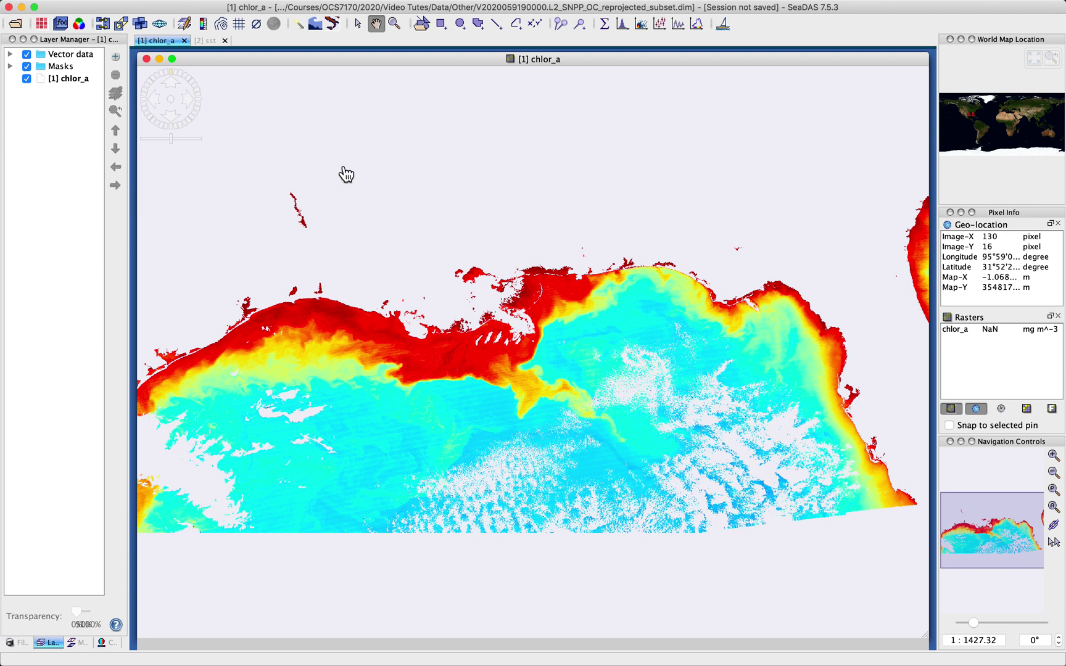
- Expand the vector data and mask groups, display the LAND, COASTZ and MODGLINT masks, and widen the layer list to fit the full names
{"action": "left_click", "coordinate": [9, 55]}
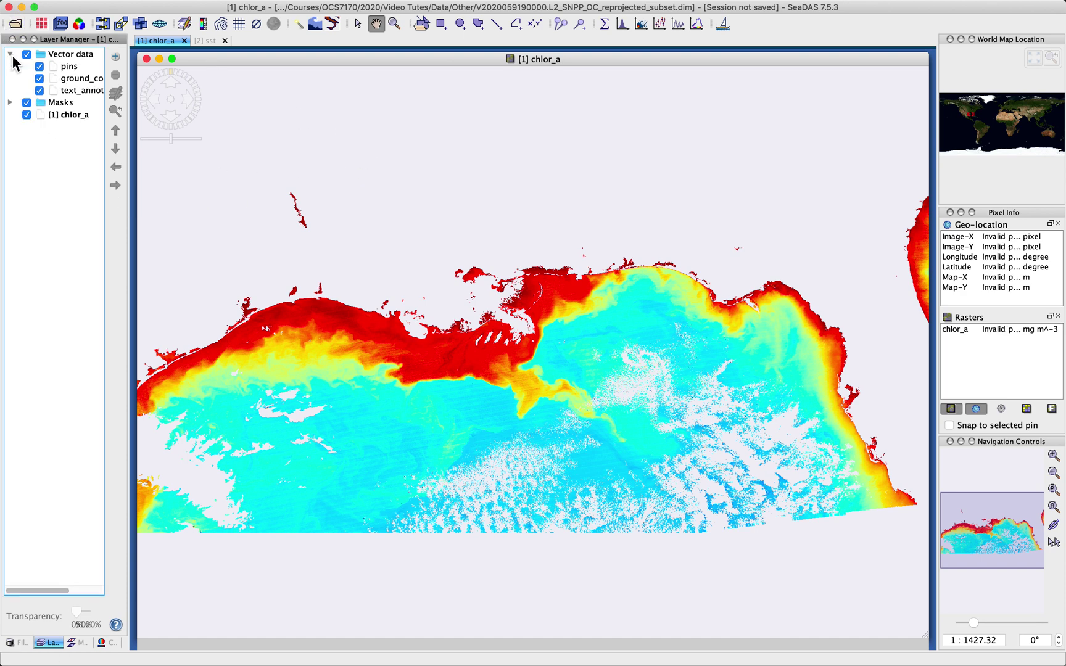
{"action": "left_click", "coordinate": [10, 102]}
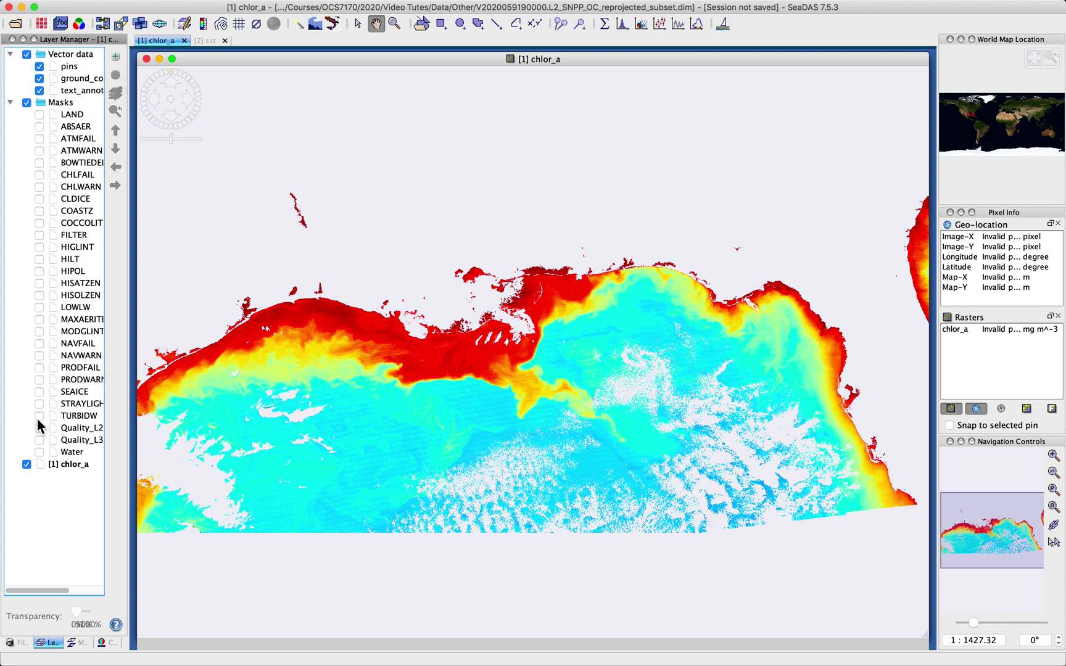
{"action": "left_click", "coordinate": [39, 114]}
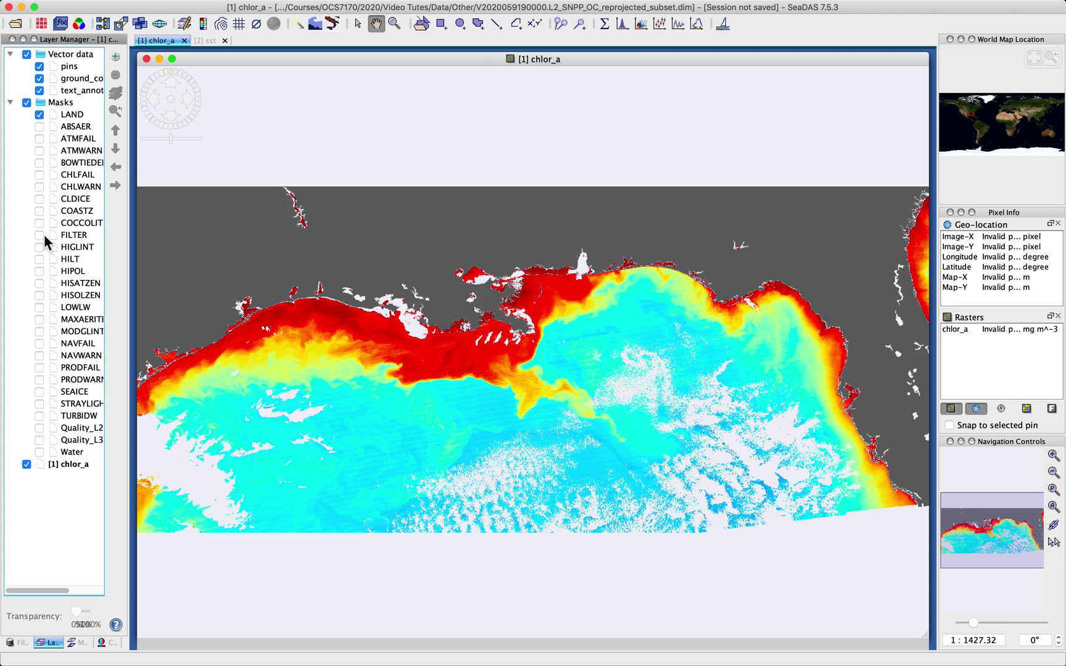
{"action": "left_click", "coordinate": [40, 212]}
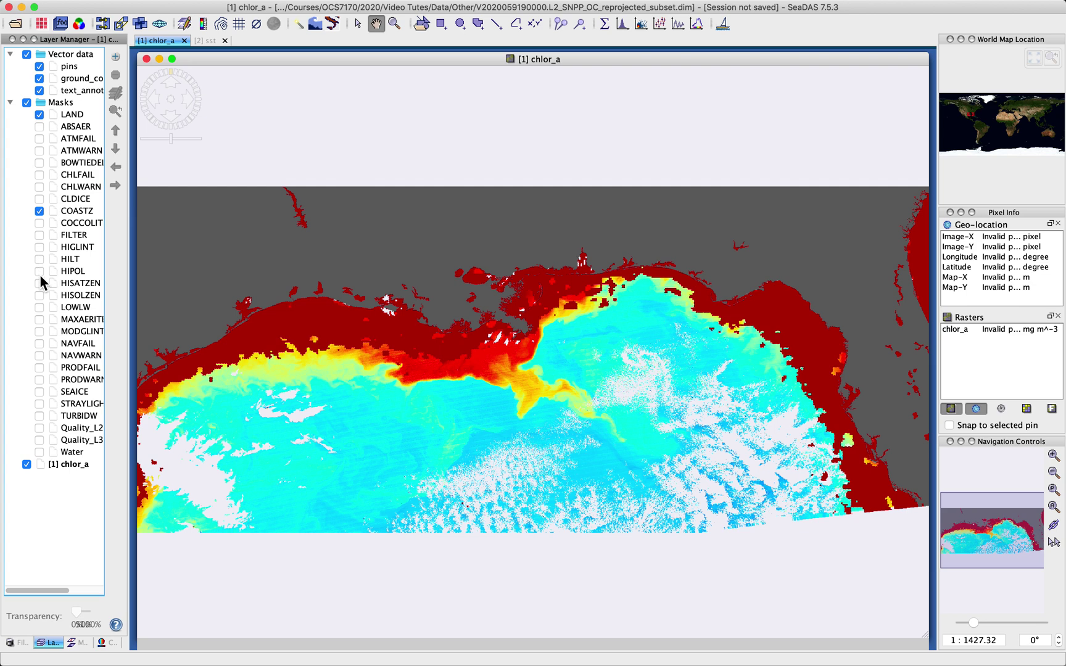
{"action": "left_click", "coordinate": [41, 332]}
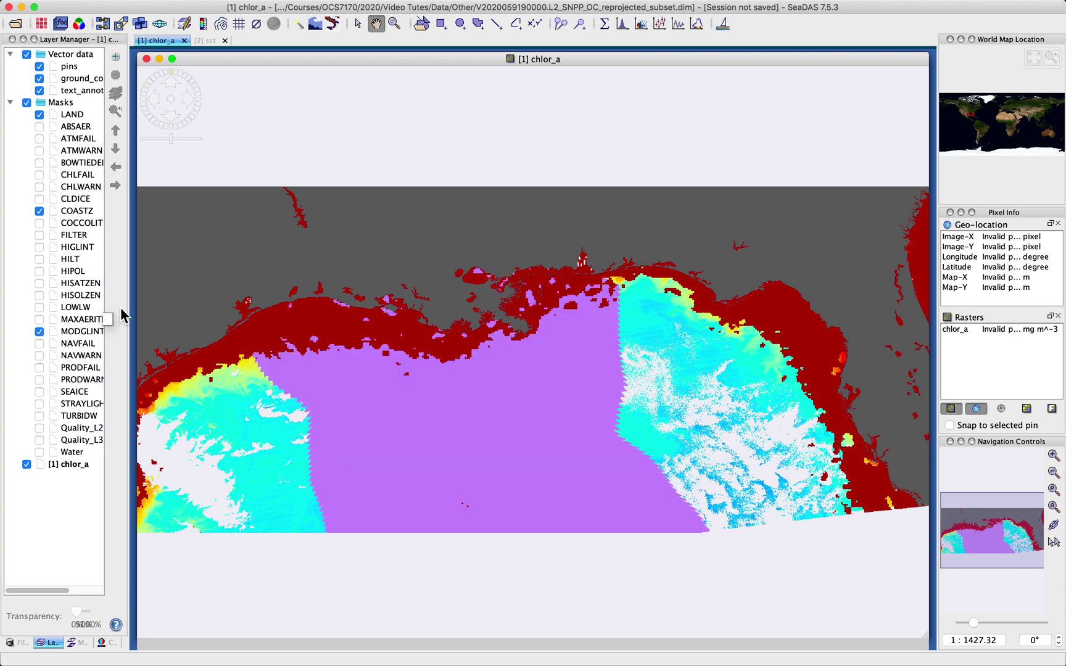
{"action": "left_click_drag", "start_coordinate": [133, 313], "coordinate": [184, 312]}
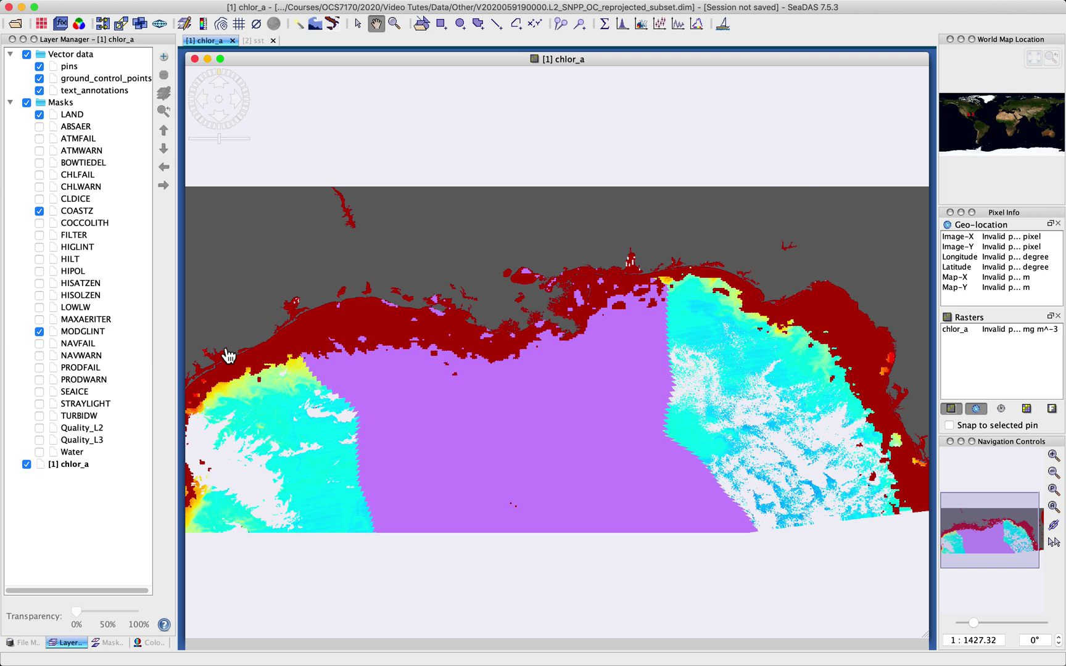
- Hide and show again the COASTZ mask and the chlor_a raster layer to compare what each contributes to the image
{"action": "left_click", "coordinate": [40, 212]}
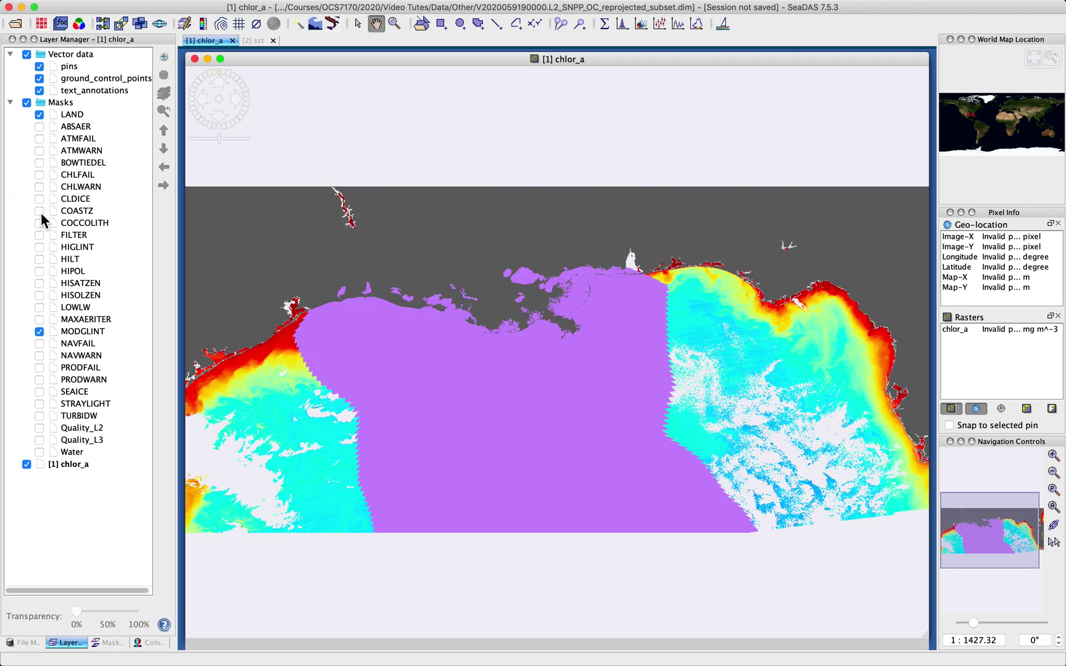
{"action": "left_click", "coordinate": [40, 212]}
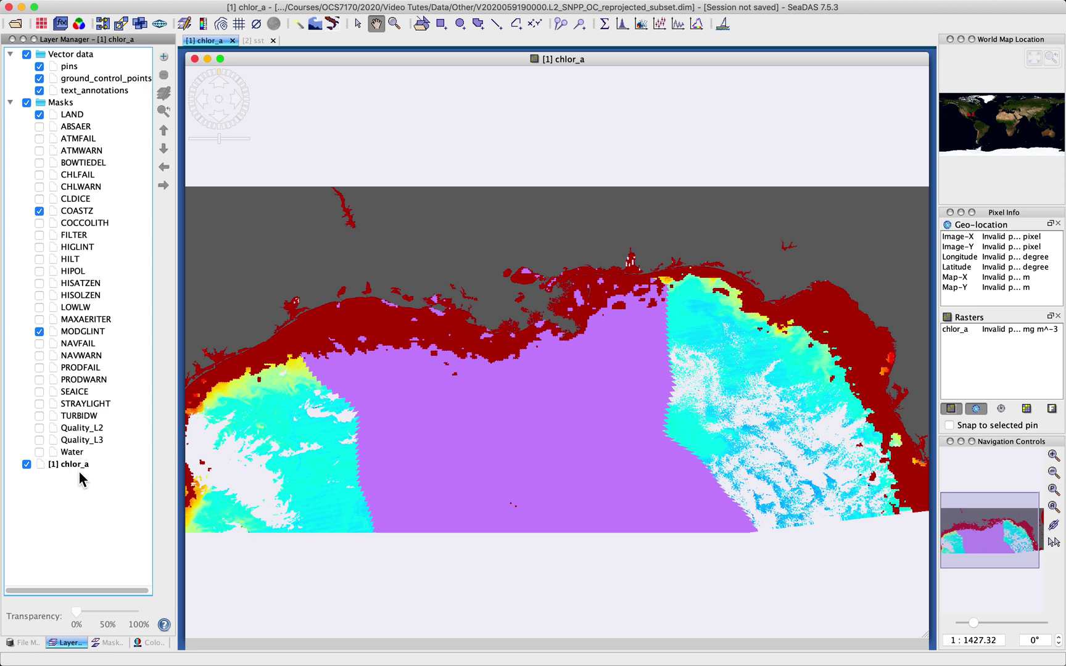
{"action": "left_click", "coordinate": [69, 56]}
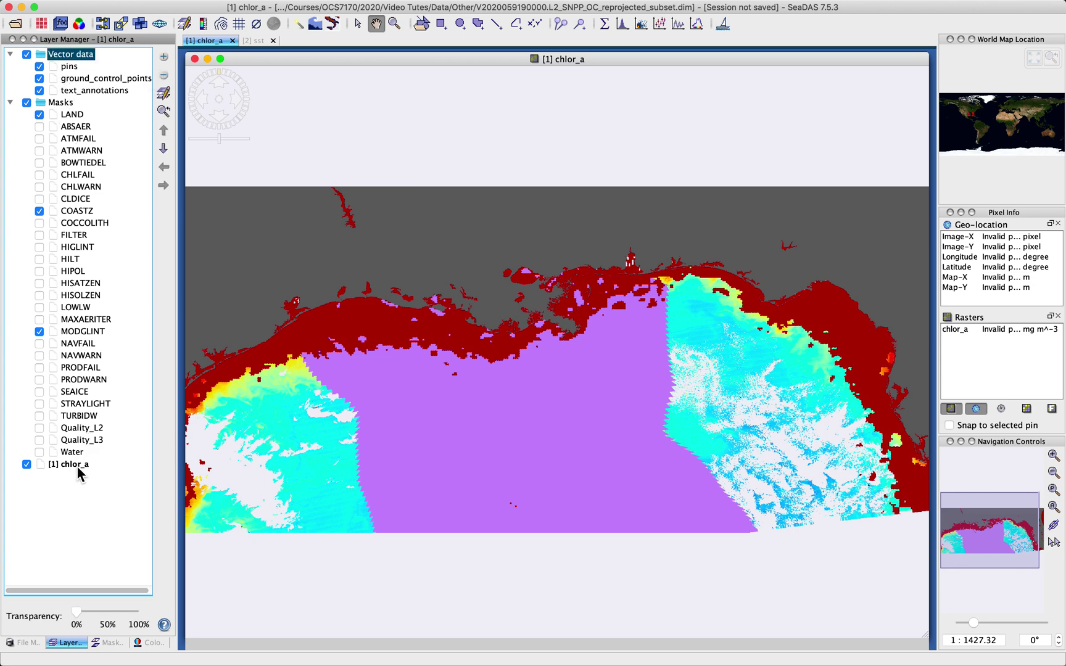
{"action": "left_click", "coordinate": [26, 464]}
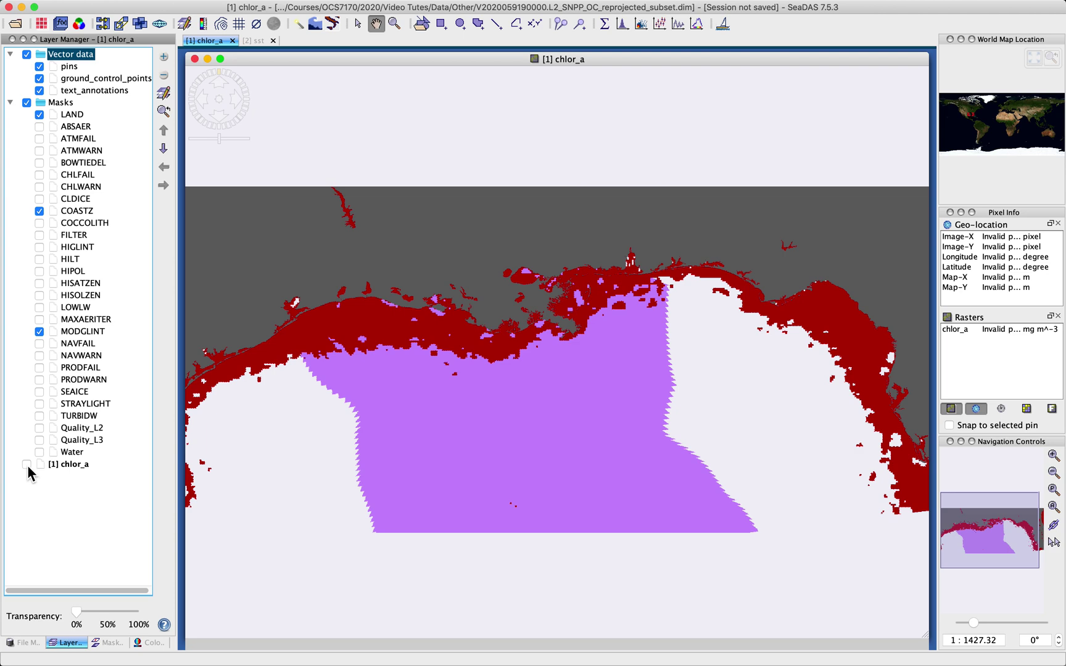
{"action": "left_click", "coordinate": [27, 464]}
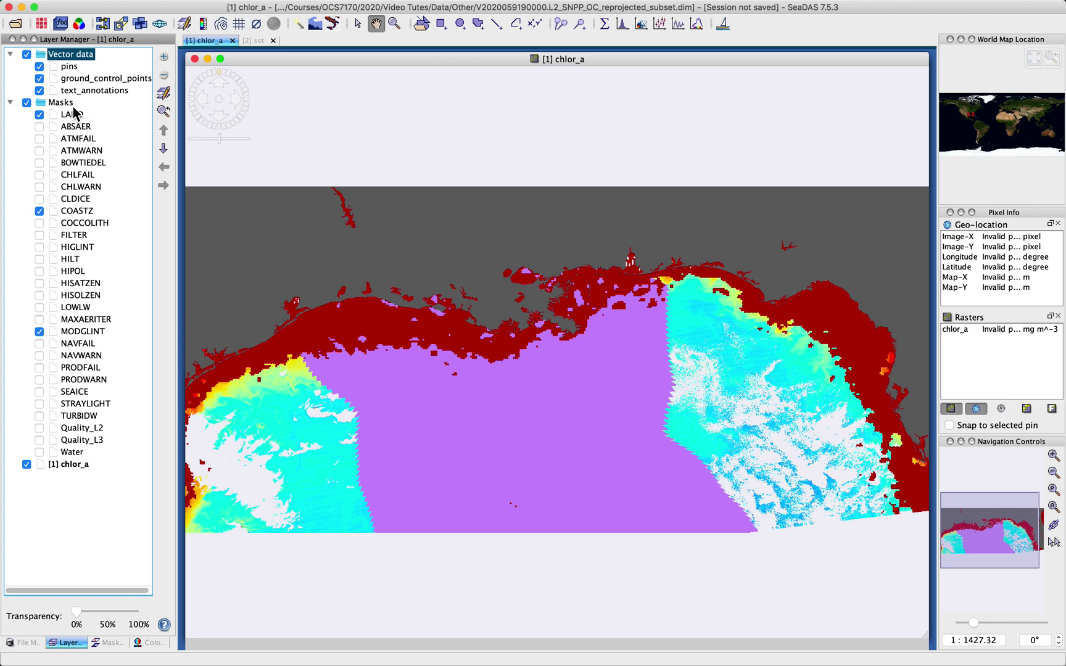
- Move the COASTZ mask below MODGLINT and NAVFAIL in the layer order
{"action": "left_click", "coordinate": [78, 212]}
{"action": "left_click_drag", "start_coordinate": [79, 215], "coordinate": [79, 344]}
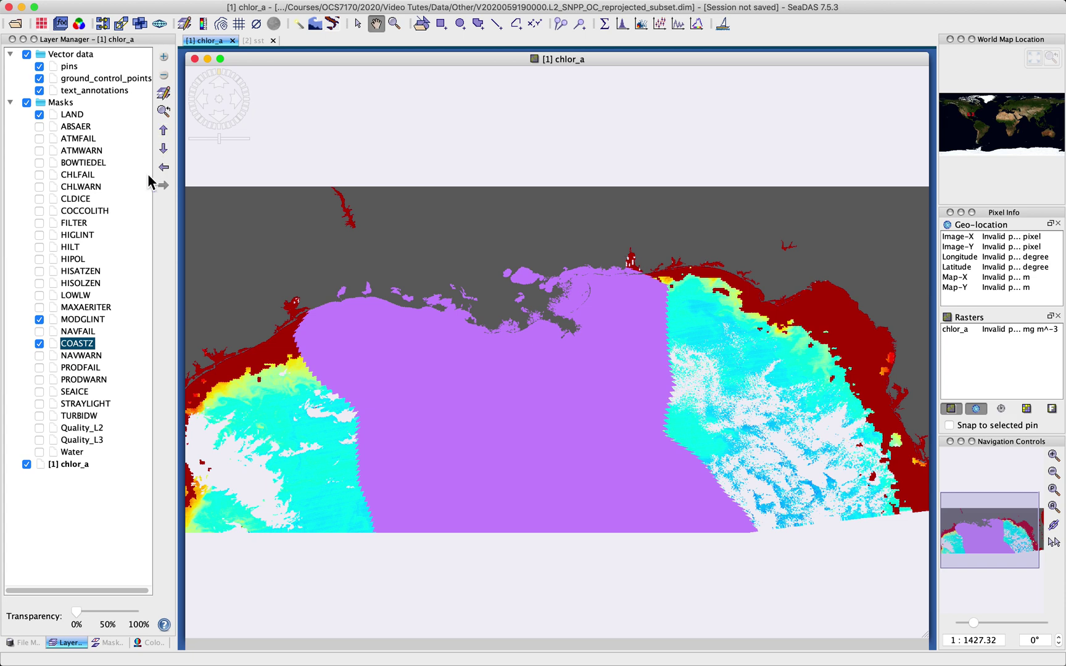
- Raise the COASTZ mask in the layer order to its original place between CLDICE and COCCOLITH
{"action": "left_click", "coordinate": [164, 131]}
{"action": "left_click", "coordinate": [165, 131]}
{"action": "left_click", "coordinate": [164, 131]}
{"action": "left_click", "coordinate": [164, 131]}
{"action": "left_click", "coordinate": [164, 131]}
{"action": "left_click", "coordinate": [164, 131]}
{"action": "left_click", "coordinate": [164, 131]}
{"action": "left_click", "coordinate": [168, 131]}
{"action": "left_click", "coordinate": [168, 131]}
{"action": "left_click", "coordinate": [168, 130]}
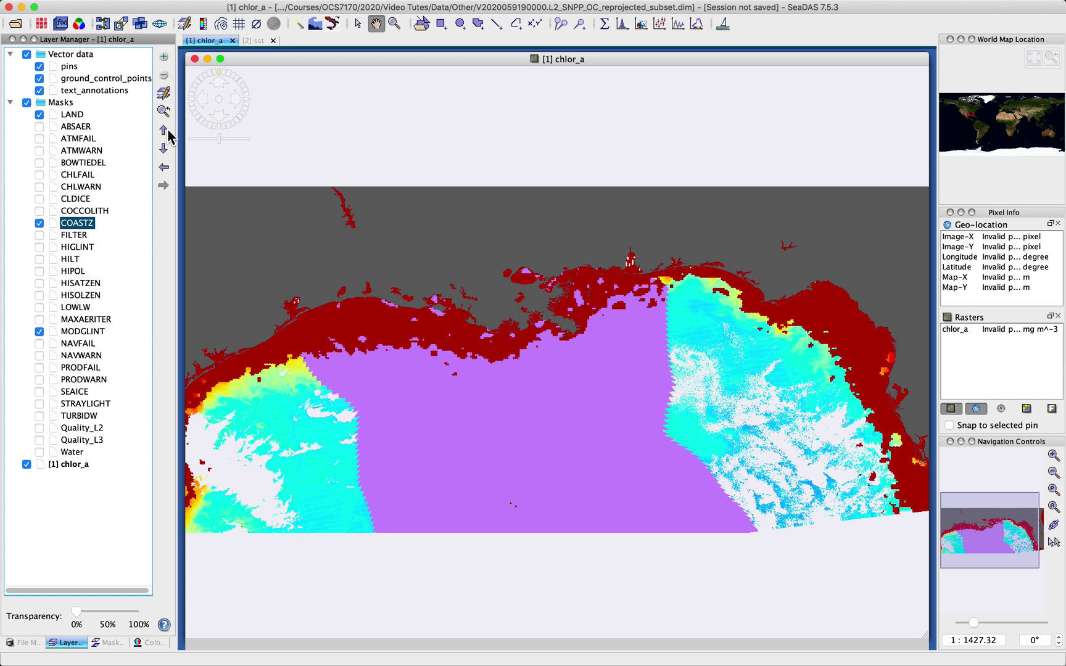
{"action": "left_click", "coordinate": [164, 131]}
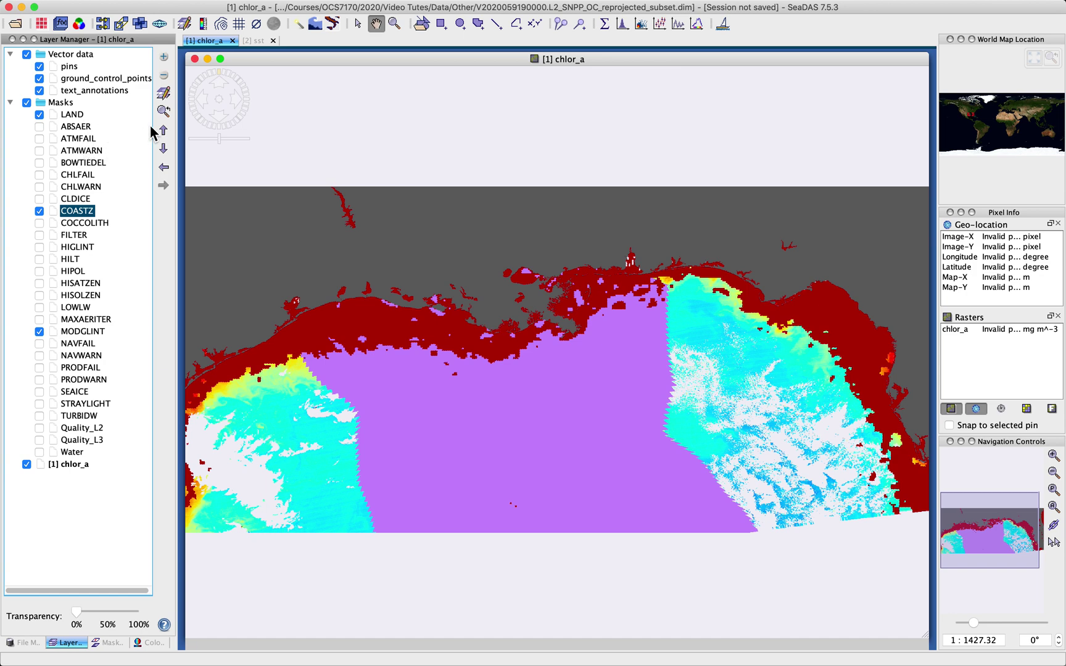
- Examine the available sources for adding a layer and the border settings of the COASTZ mask, leaving both unchanged
{"action": "left_click", "coordinate": [164, 58]}
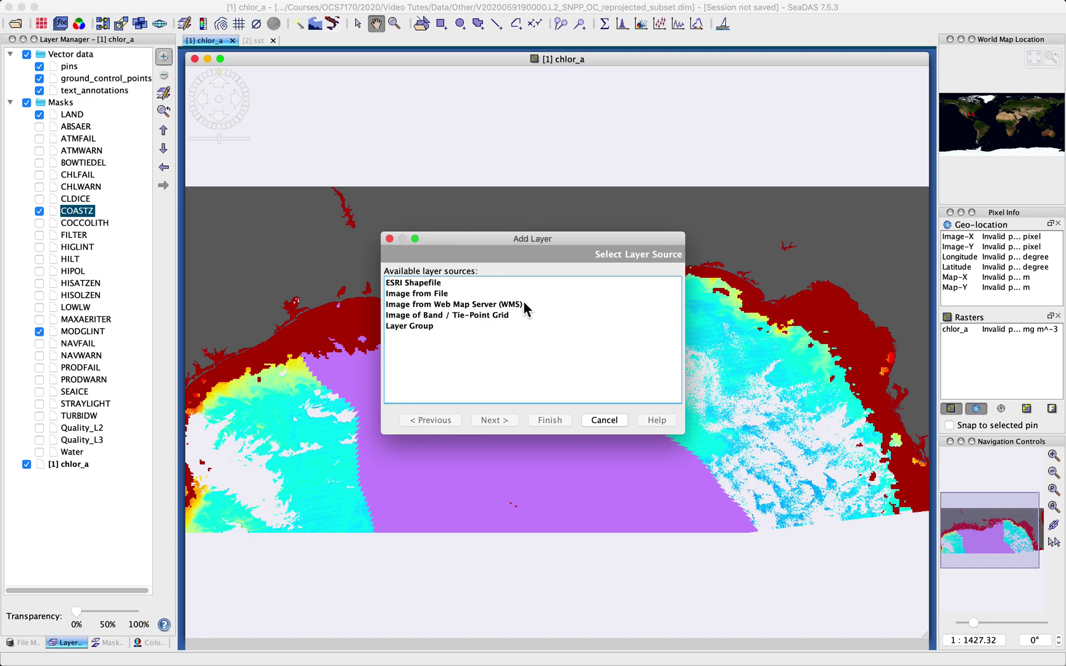
{"action": "left_click", "coordinate": [605, 425]}
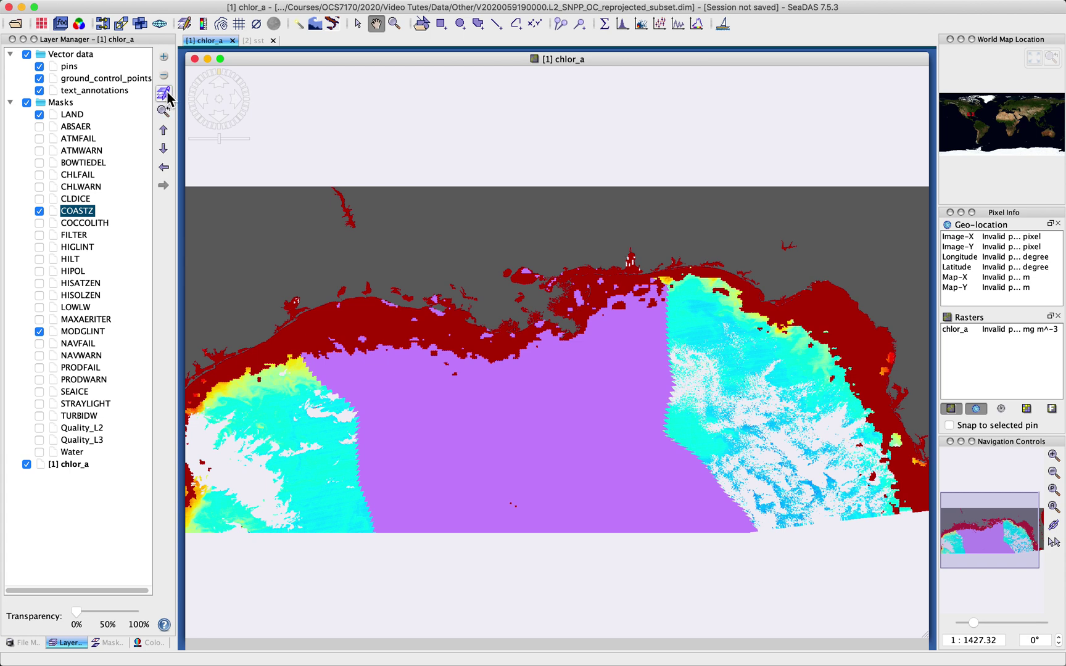
{"action": "left_click", "coordinate": [167, 94]}
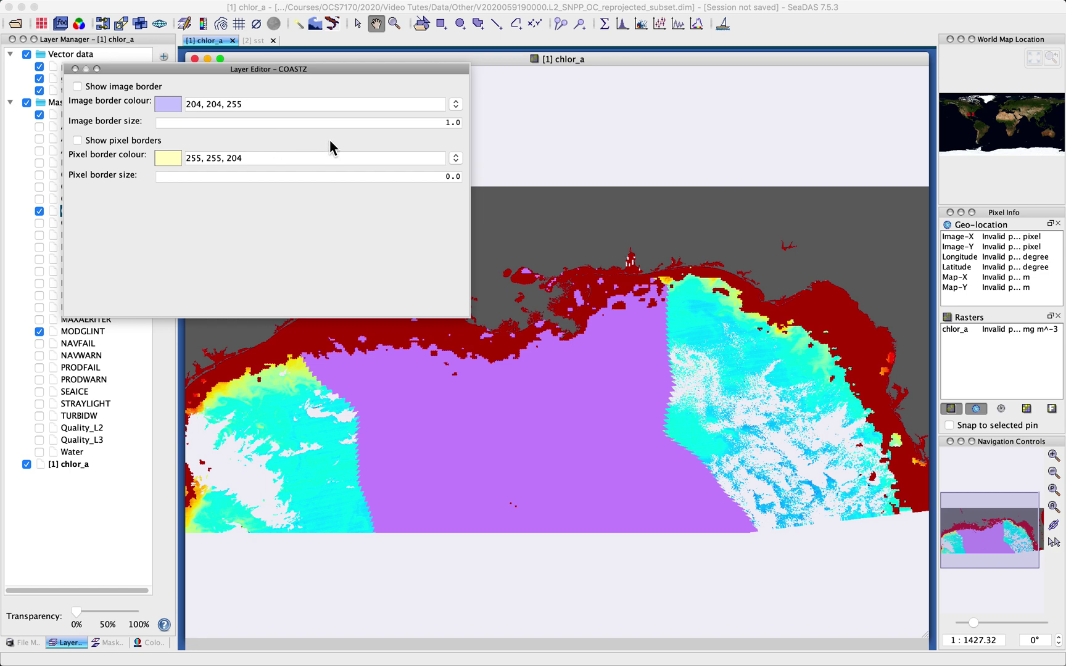
{"action": "left_click", "coordinate": [76, 68]}
- Zoom the image view to the full extent of the COASTZ layer
{"action": "scroll", "coordinate": [389, 416], "scroll_direction": "up", "scroll_amount": 1}
{"action": "scroll", "coordinate": [391, 416], "scroll_direction": "down", "scroll_amount": 1}
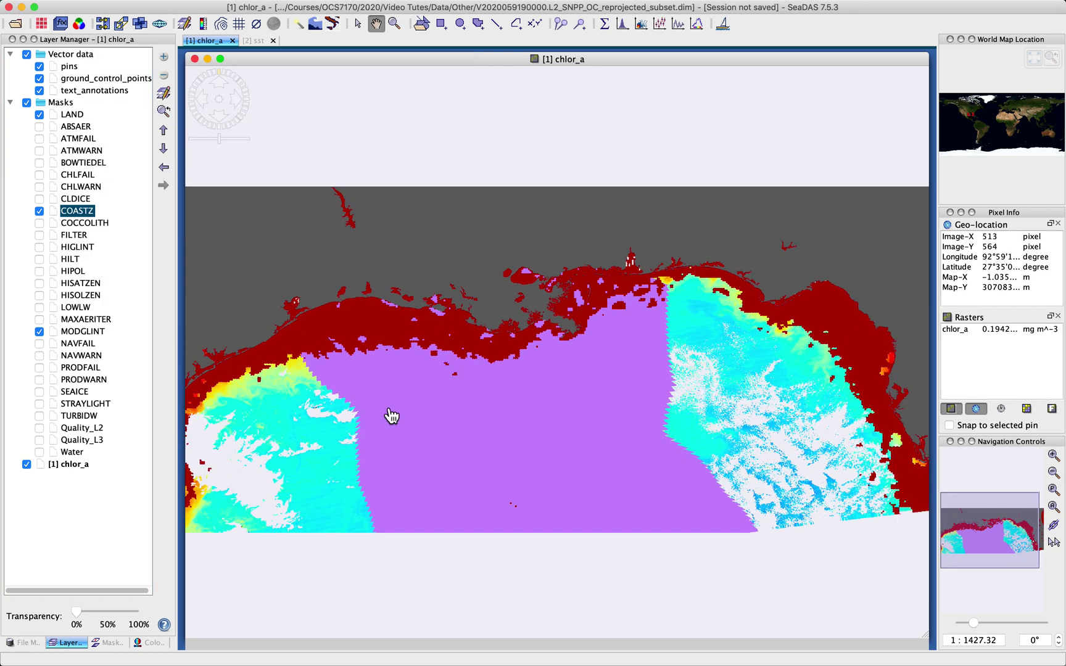
{"action": "scroll", "coordinate": [391, 417], "scroll_direction": "down", "scroll_amount": 1}
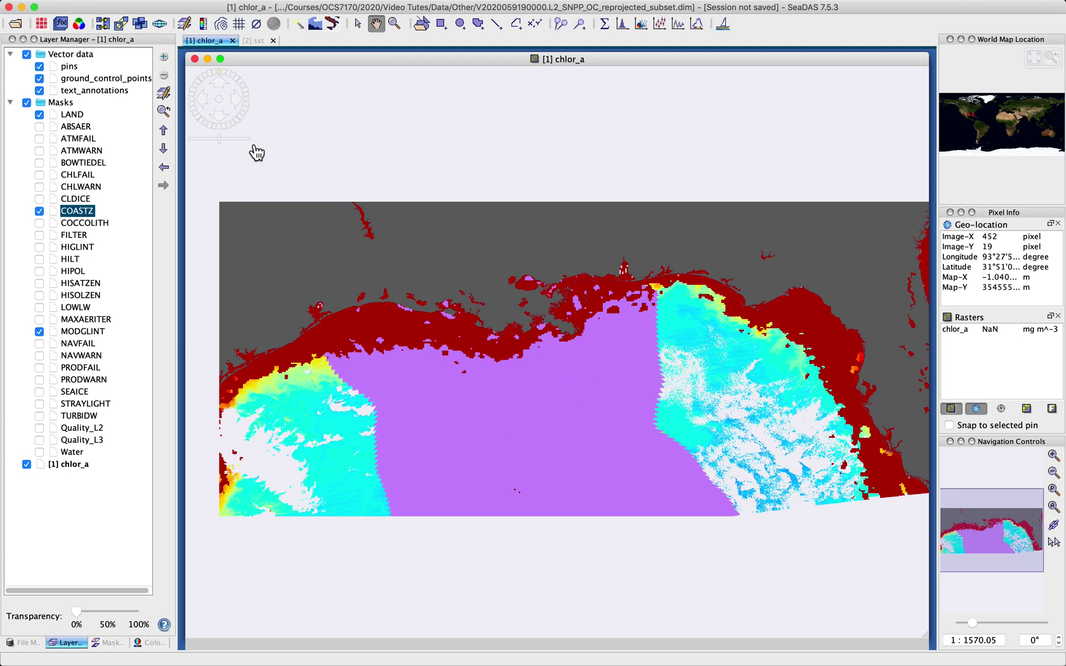
{"action": "left_click", "coordinate": [165, 113]}
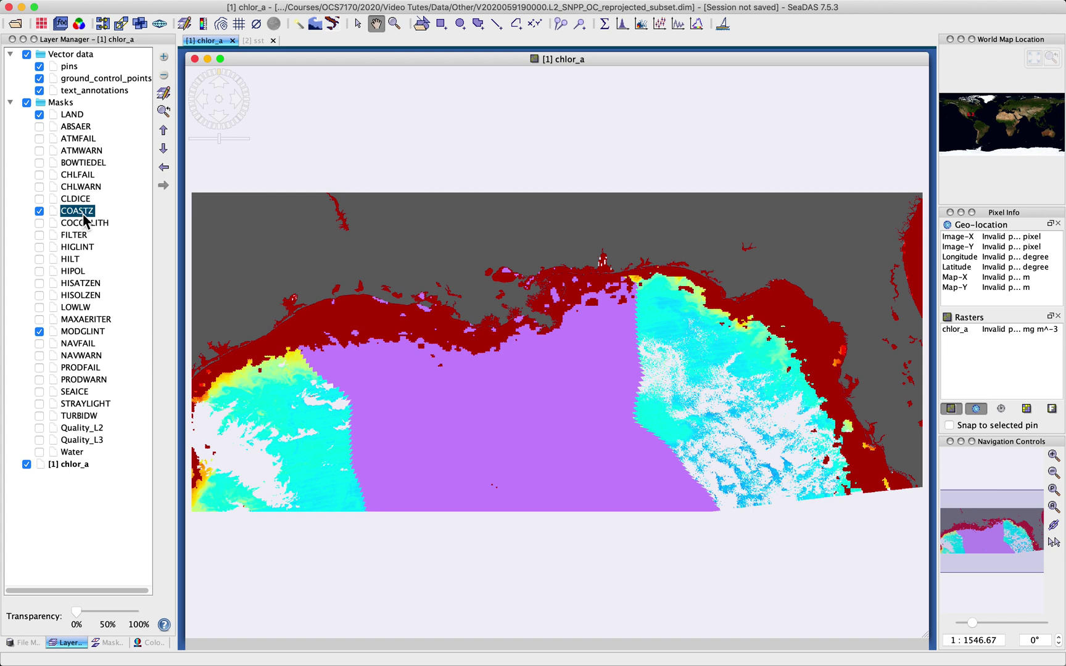
- Move the pins layer below ground_control_points and back up to first place in the vector data group
{"action": "left_click", "coordinate": [84, 70]}
{"action": "left_click", "coordinate": [84, 68]}
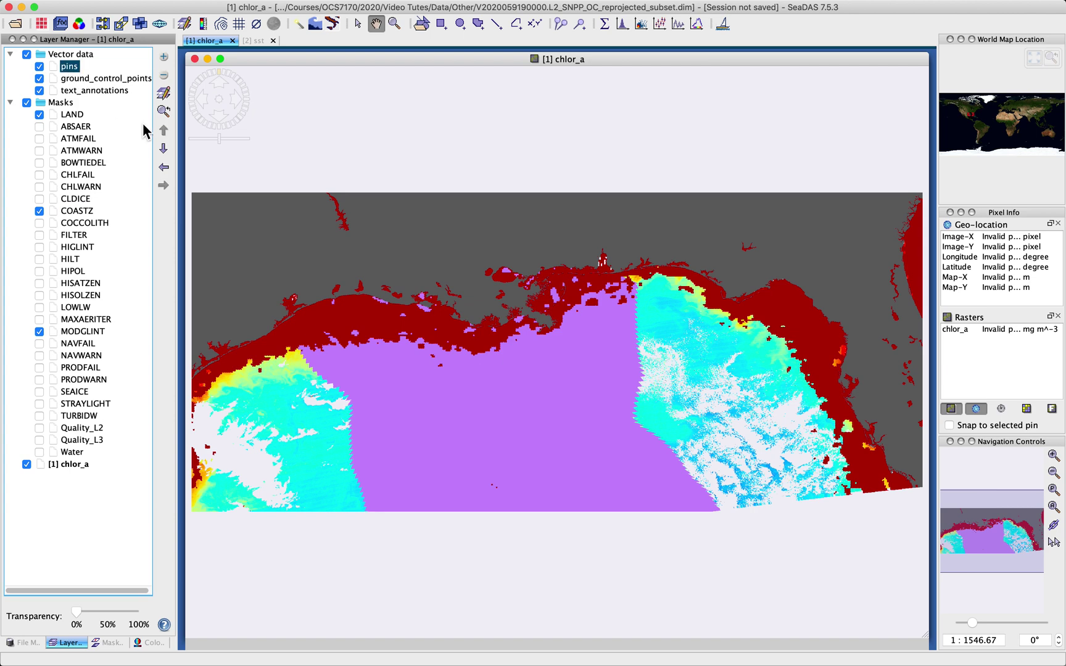
{"action": "left_click", "coordinate": [166, 158]}
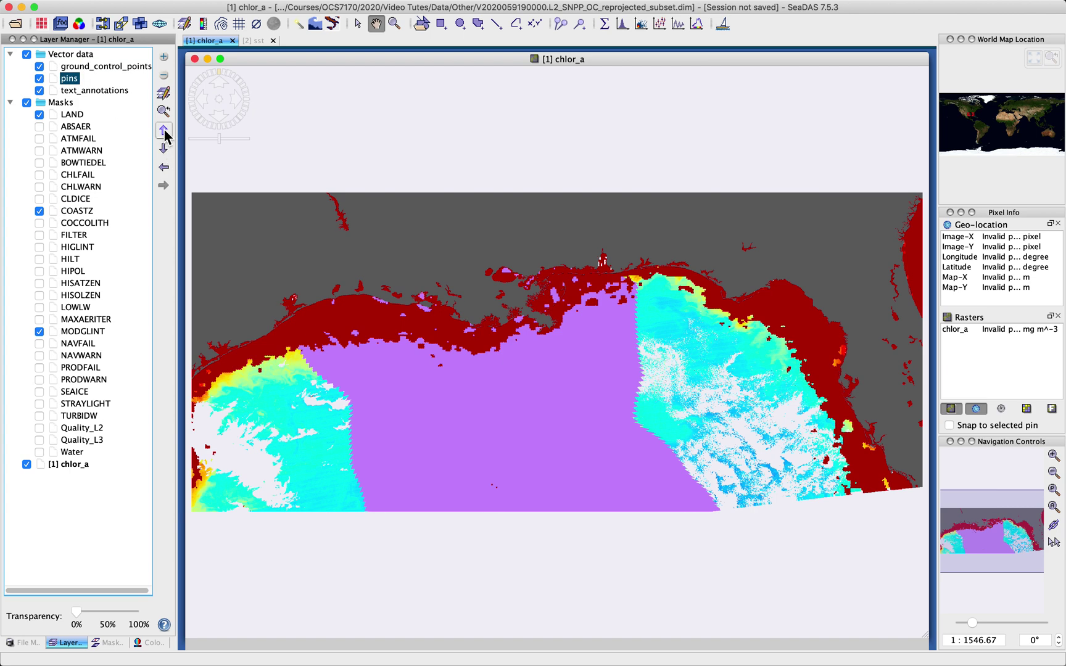
{"action": "left_click", "coordinate": [161, 132]}
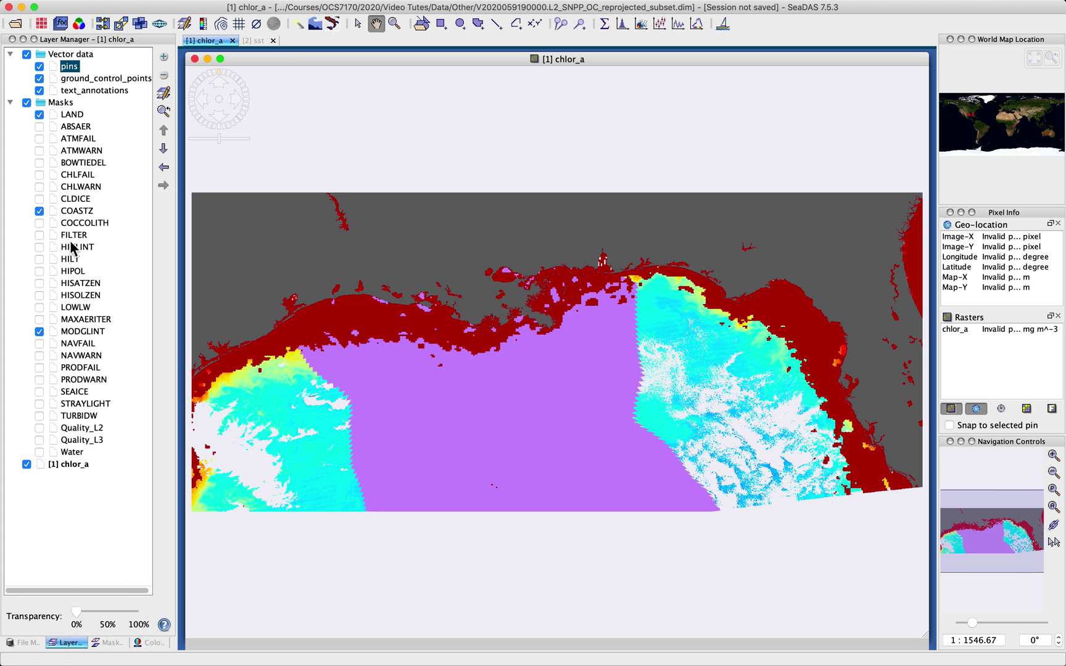
- Set the transparency of the MODGLINT mask to about 25% and of the COASTZ mask to about 50%
{"action": "left_click", "coordinate": [87, 333]}
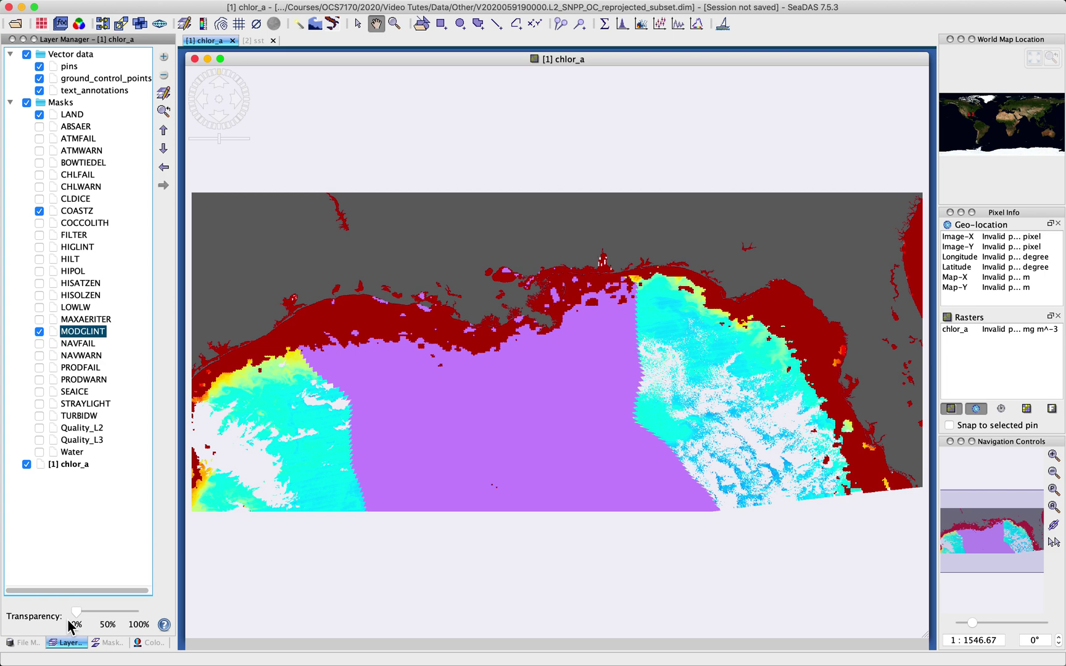
{"action": "mouse_move", "coordinate": [78, 613]}
{"action": "left_mouse_down"}
{"action": "mouse_move", "coordinate": [109, 618]}
{"action": "mouse_move", "coordinate": [92, 613]}
{"action": "left_mouse_up"}
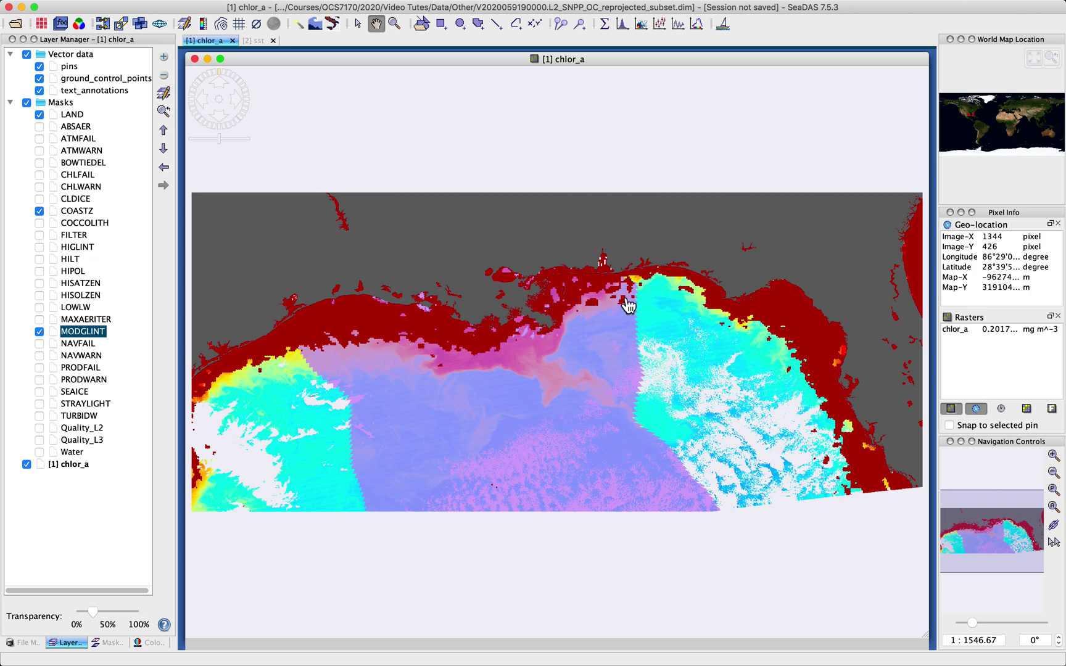
{"action": "left_click", "coordinate": [75, 212]}
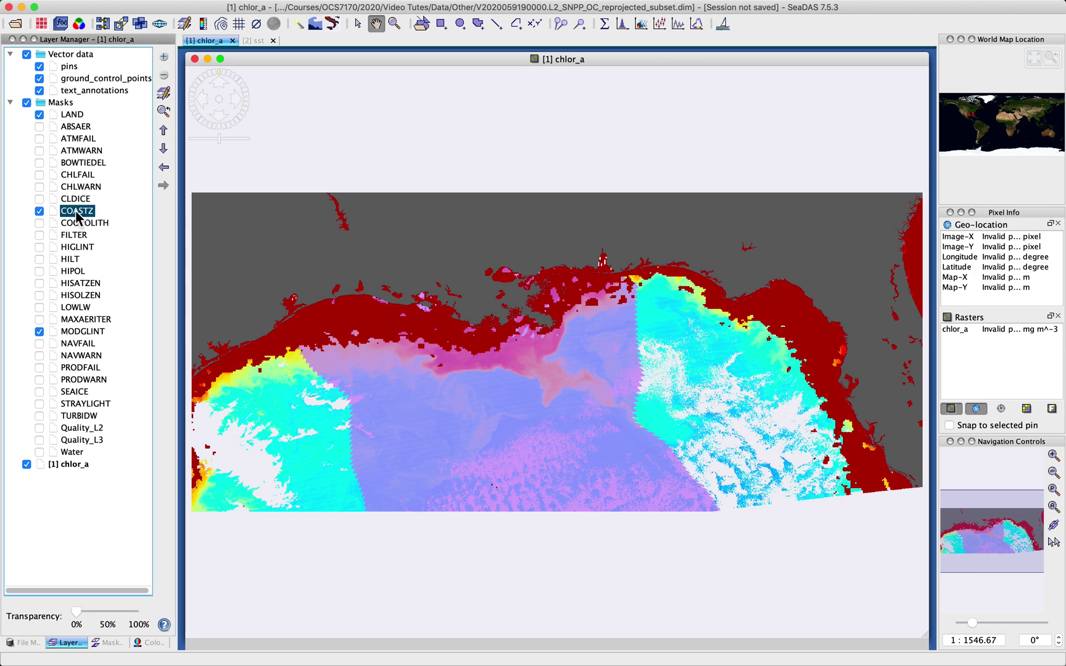
{"action": "left_click_drag", "start_coordinate": [79, 618], "coordinate": [108, 617]}
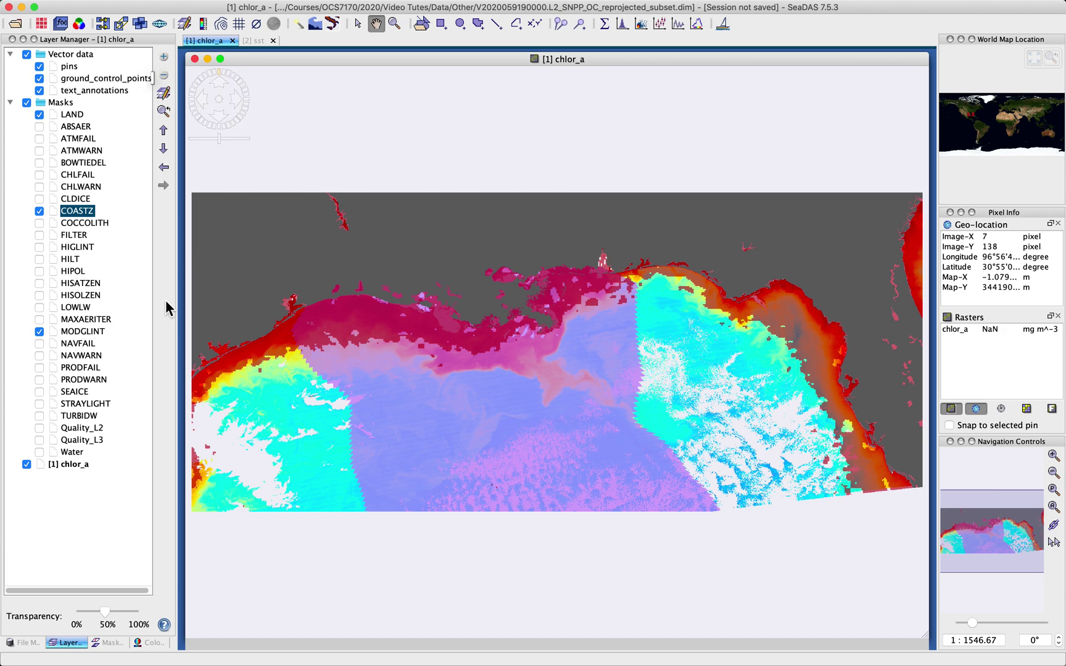
- Reset the transparency of the COASTZ and MODGLINT masks to 0%
{"action": "left_click_drag", "start_coordinate": [106, 612], "coordinate": [74, 615]}
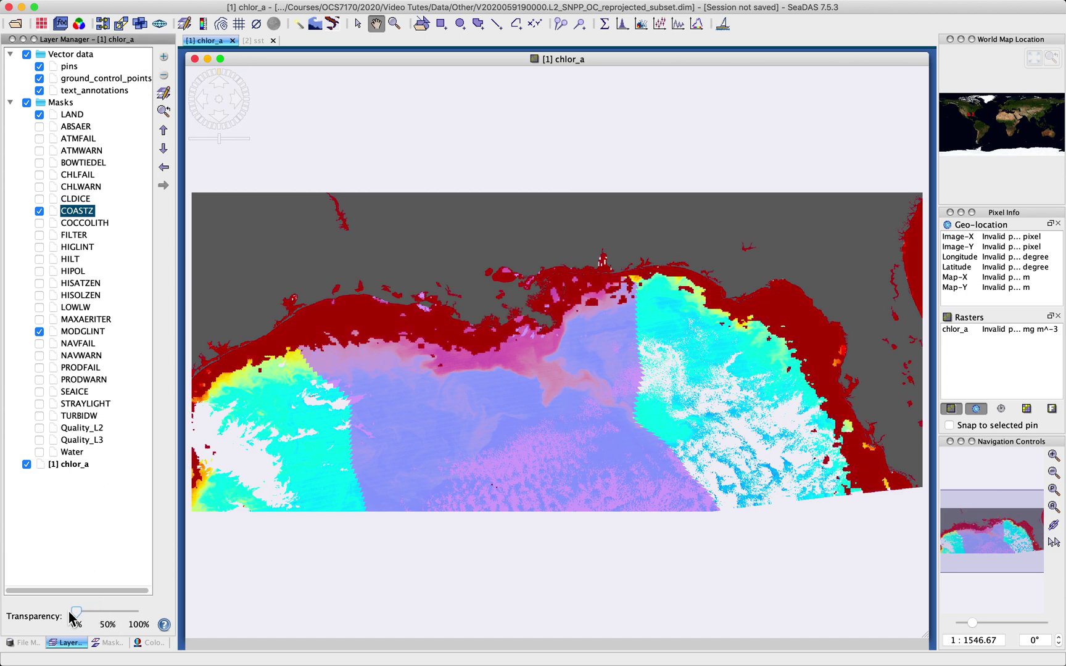
{"action": "left_click", "coordinate": [80, 332]}
{"action": "left_click_drag", "start_coordinate": [96, 616], "coordinate": [53, 615]}
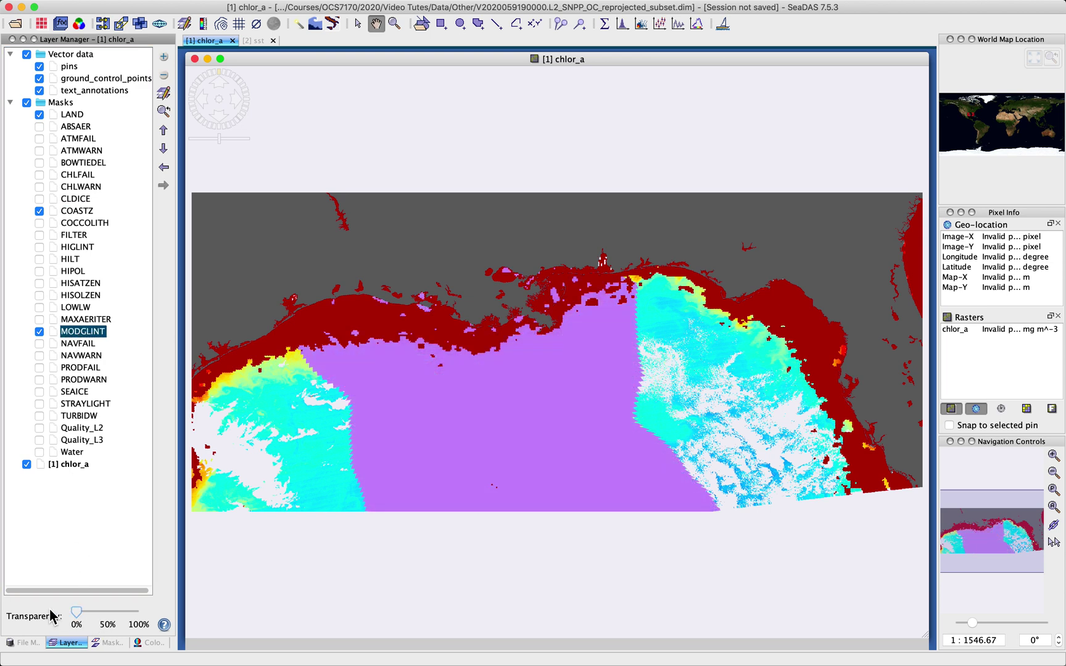
- Add map gridlines to the chlor_a image and expand the Masks group in the layer list
{"action": "left_click", "coordinate": [239, 24]}
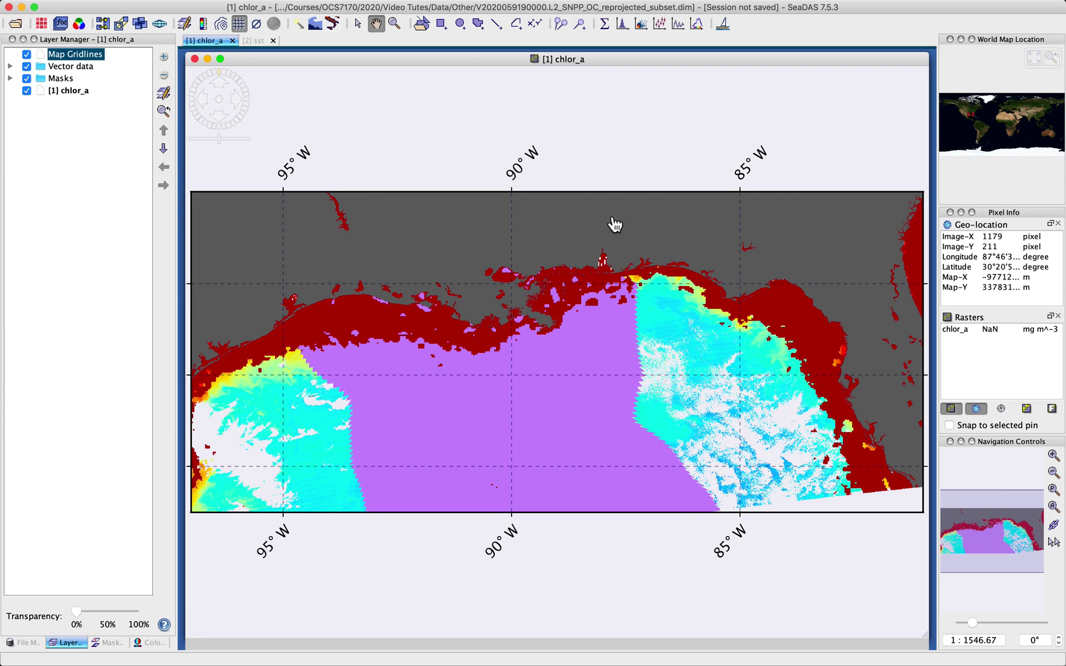
{"action": "left_click", "coordinate": [10, 78]}
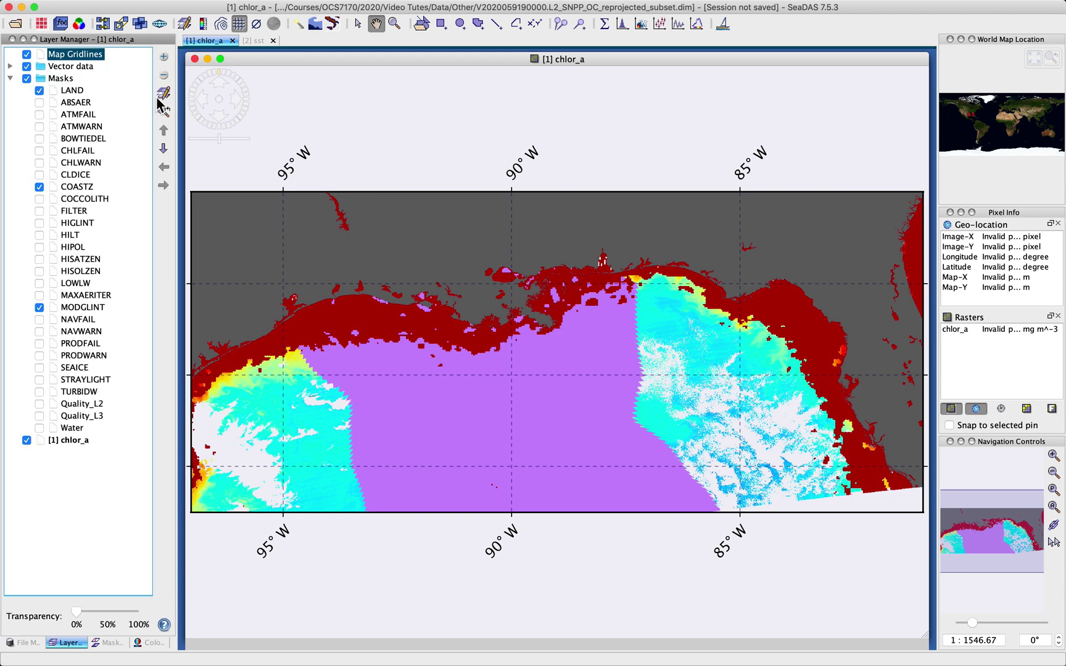
- Move the Map Gridlines layer below the Masks group and back up to first place in the layer list
{"action": "left_click", "coordinate": [164, 149]}
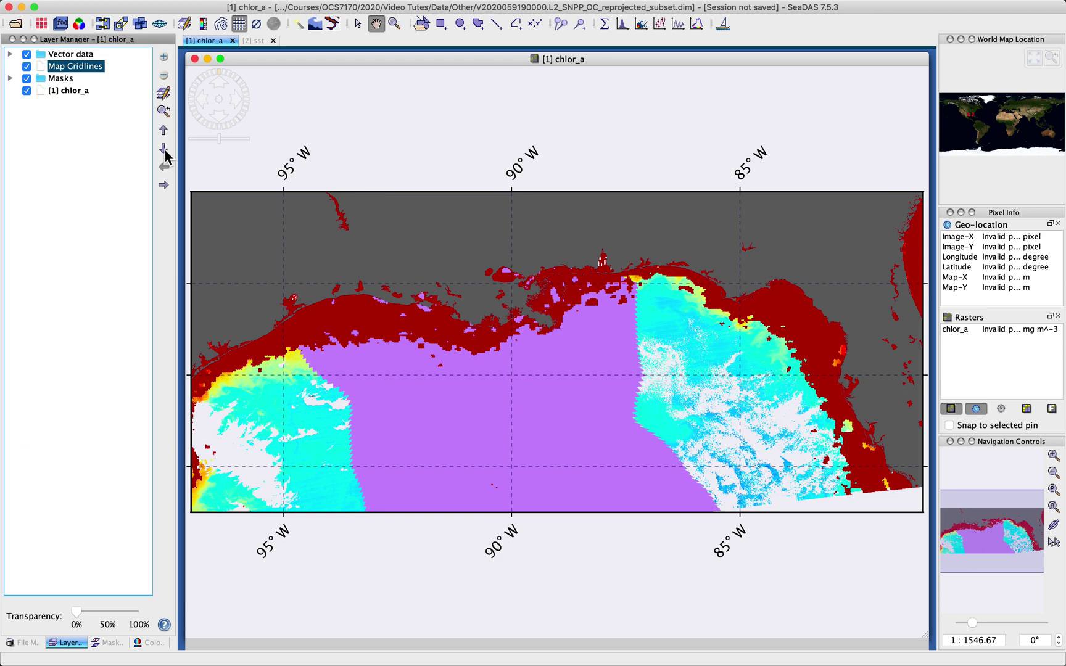
{"action": "left_click", "coordinate": [164, 151]}
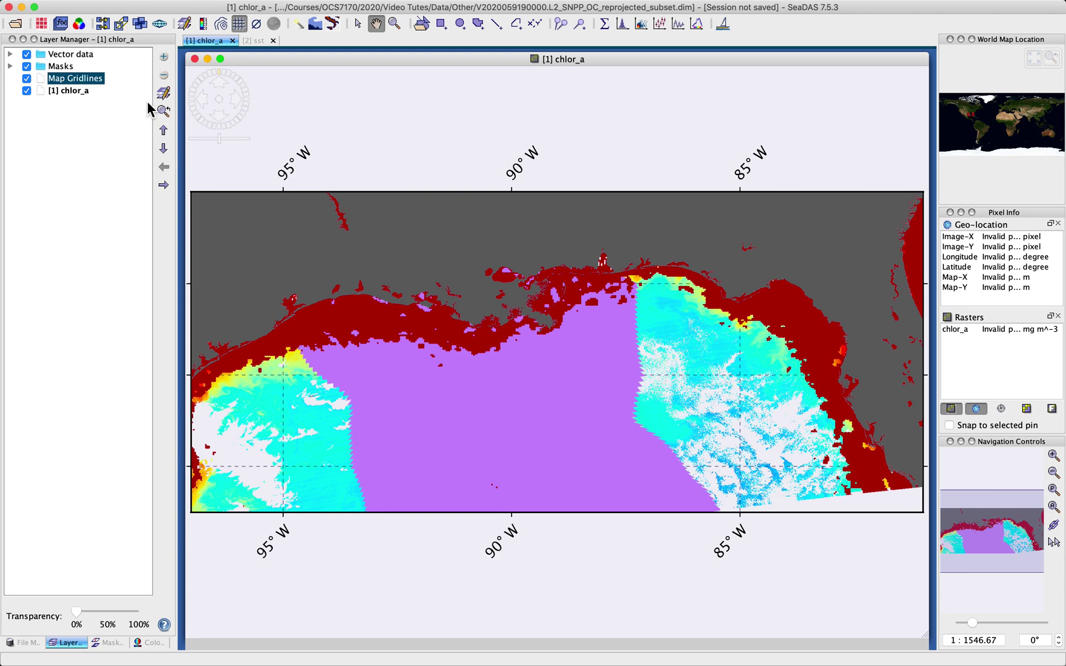
{"action": "left_click", "coordinate": [164, 131]}
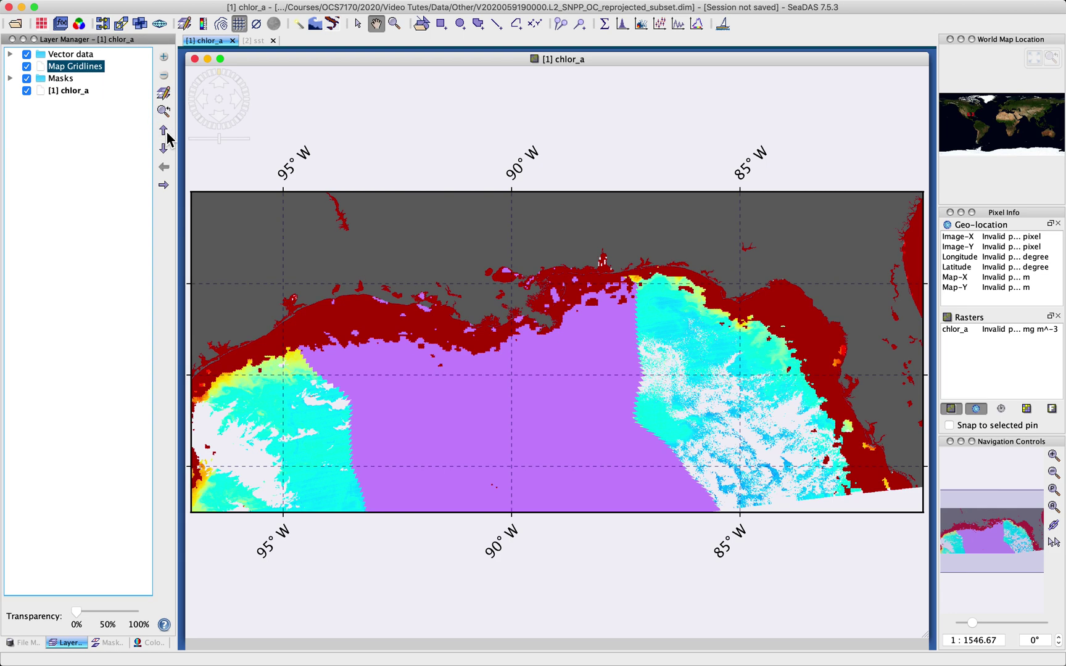
{"action": "left_click", "coordinate": [164, 131]}
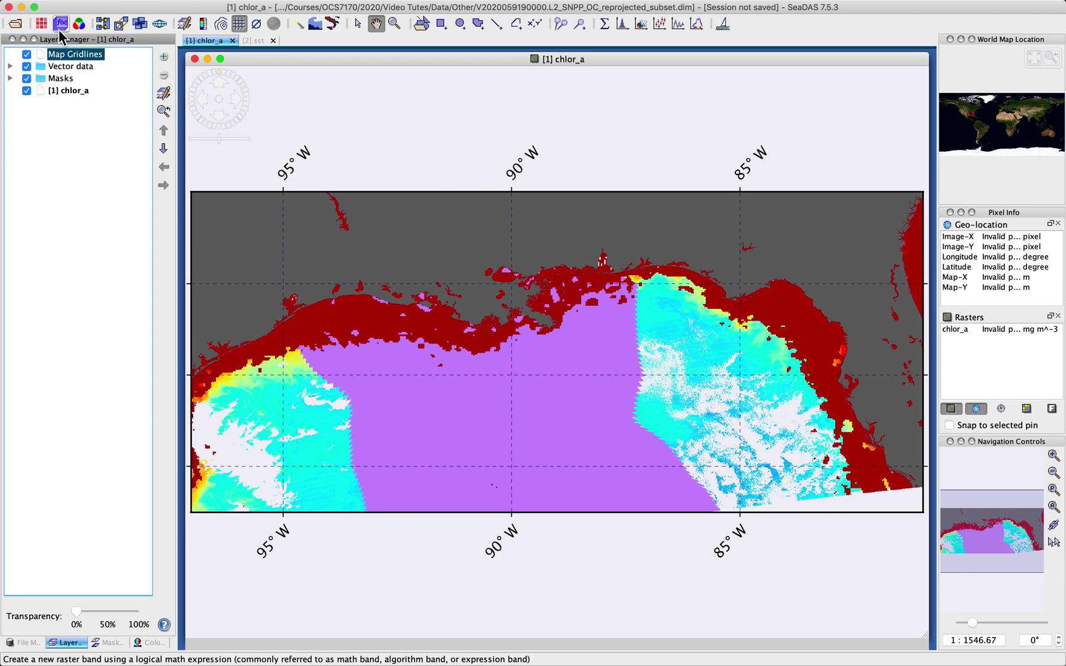
- Open the layer editor for Map Gridlines and set the latitude and longitude step sizes to 2.5
{"action": "left_click", "coordinate": [164, 94]}
{"action": "left_click_drag", "start_coordinate": [161, 70], "coordinate": [191, 143]}
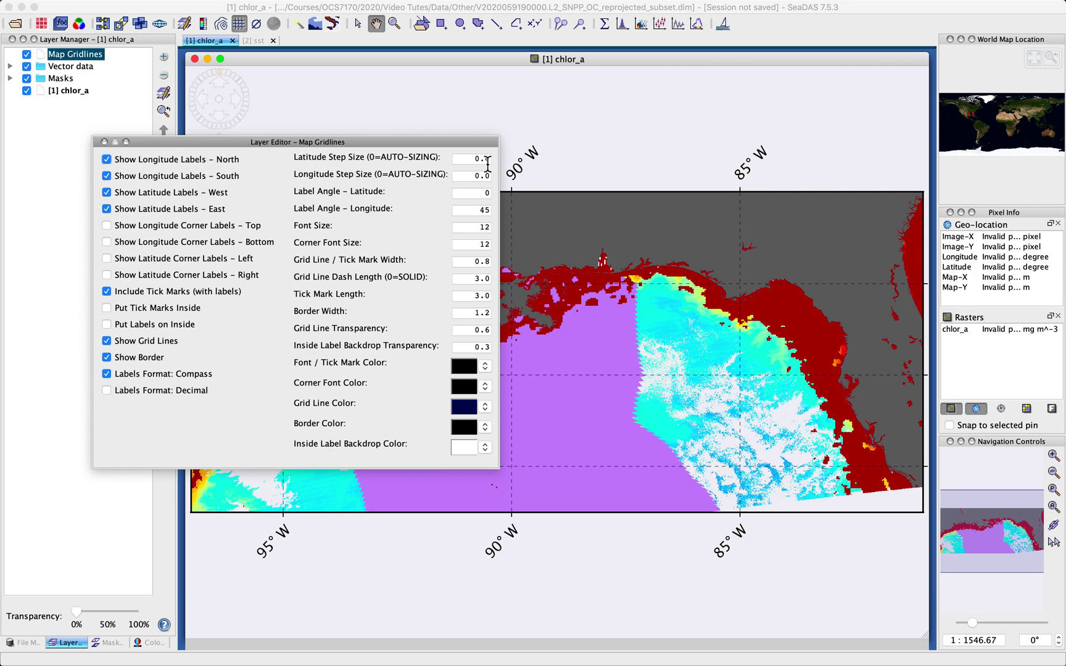
{"action": "left_click_drag", "start_coordinate": [491, 165], "coordinate": [464, 166]}
{"action": "key", "text": "Tab"}
{"action": "type", "text": "2.5"}
{"action": "key", "text": "Tab"}
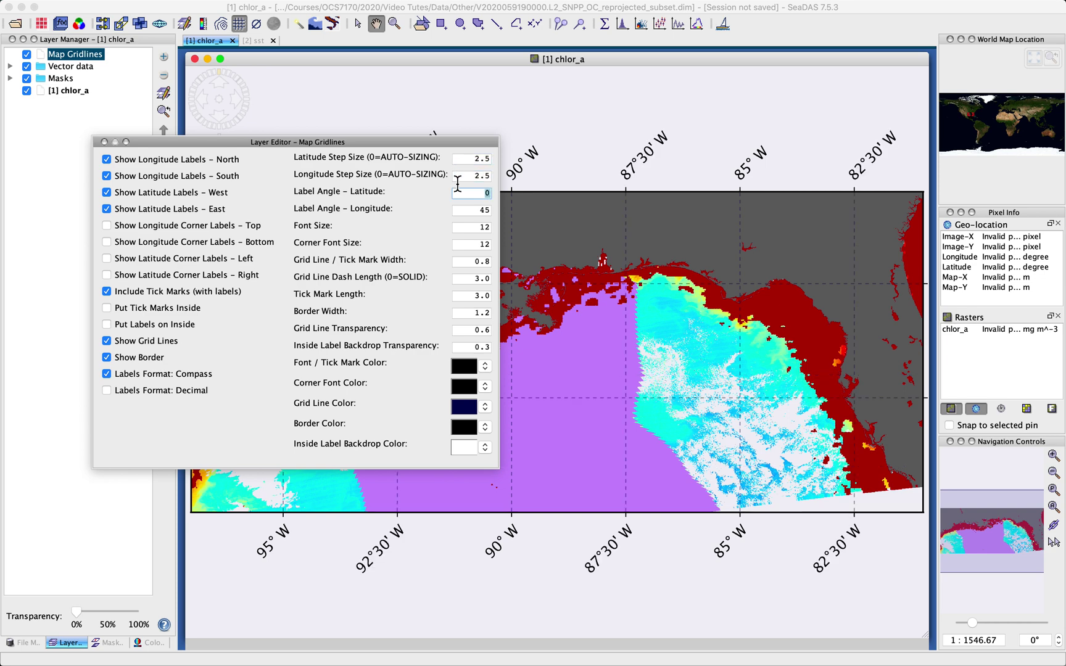
- Set the font size of the map gridline labels to 24
{"action": "key", "text": "Tab"}
{"action": "type", "text": "24"}
{"action": "key", "text": "Tab"}
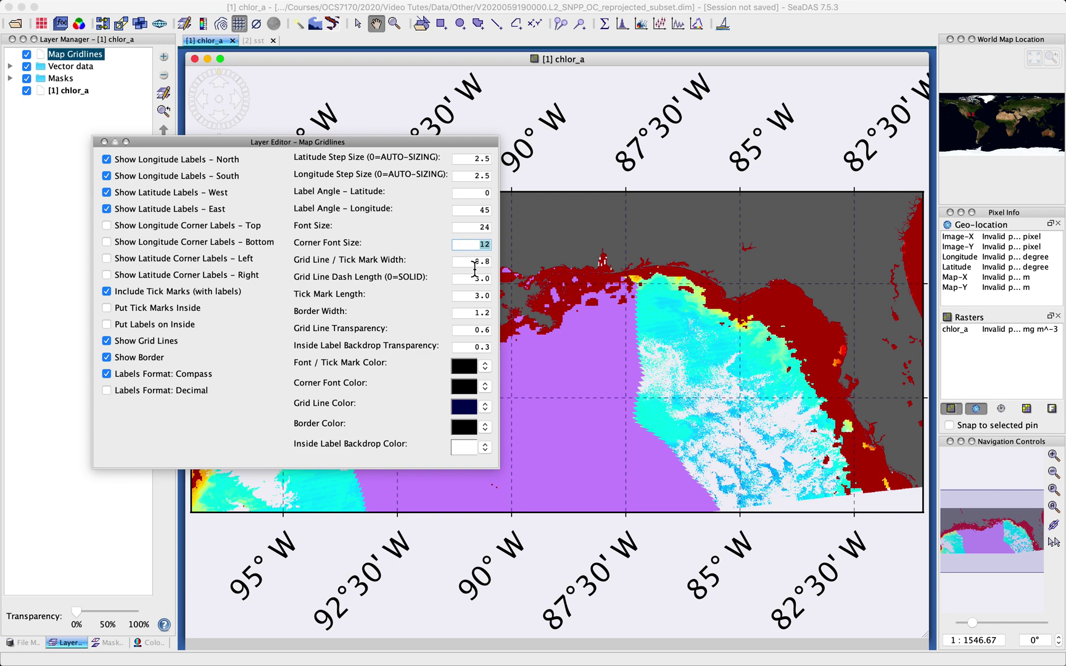
- Set the grid line and tick mark width to 1.5 and the grid line transparency to 0.0, and close the layer editor
{"action": "key", "text": "Tab"}
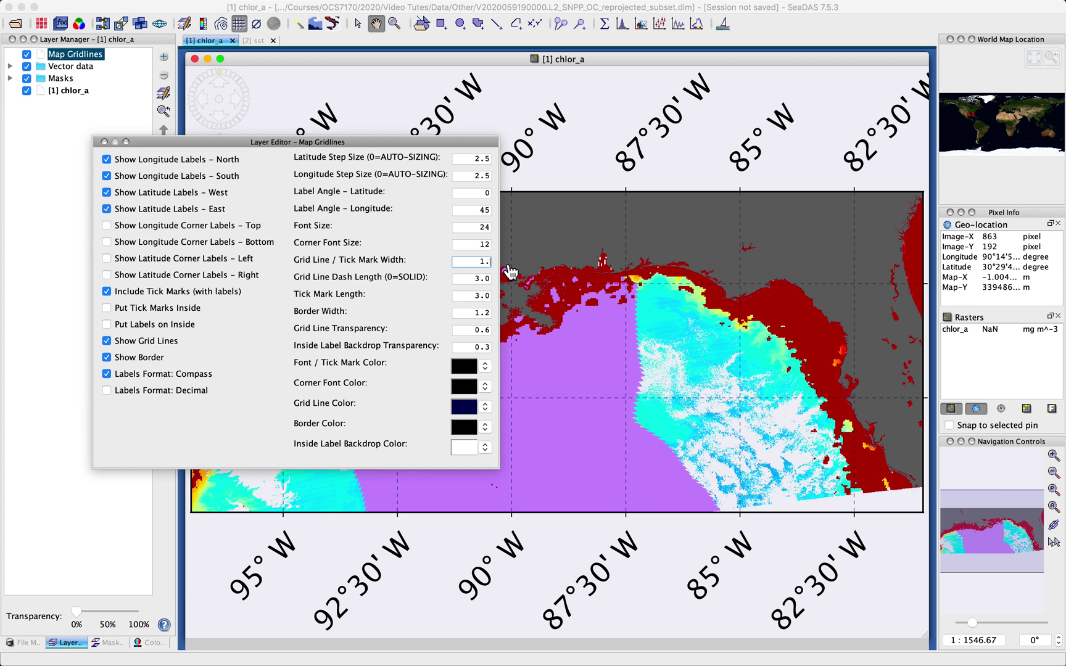
{"action": "type", "text": "1.5"}
{"action": "left_click", "coordinate": [460, 281]}
{"action": "left_click", "coordinate": [469, 331]}
{"action": "type", "text": "0.0"}
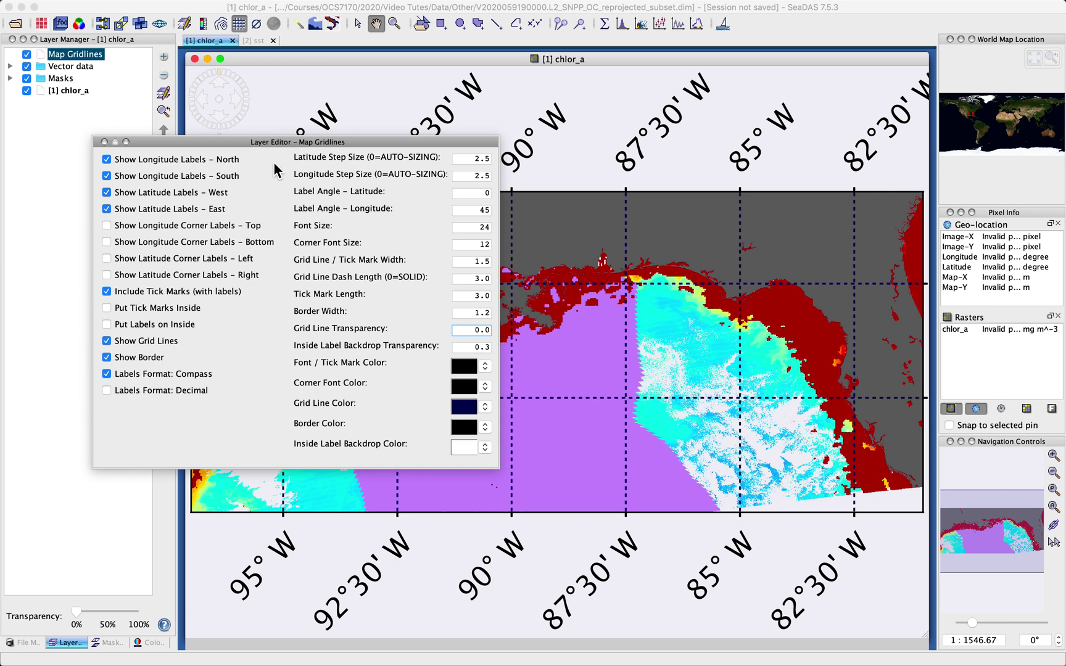
{"action": "left_click", "coordinate": [104, 142]}
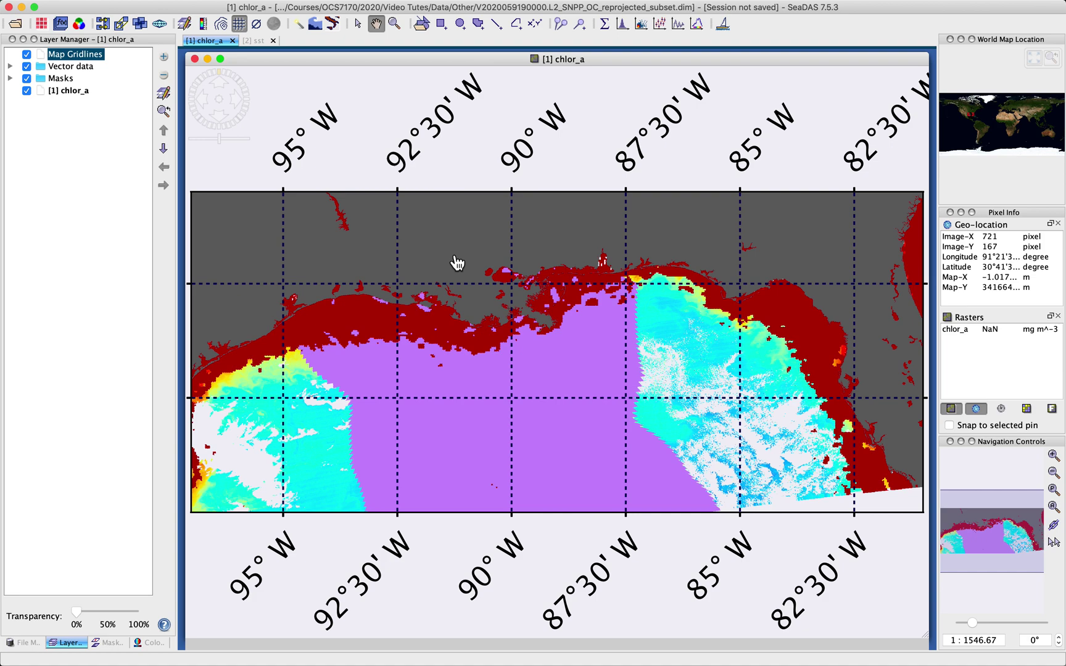
- Place the Map Gridlines under the Masks group, inspect their overlap with the masks up close, and return them above Vector data
{"action": "scroll", "coordinate": [457, 263], "scroll_direction": "down", "scroll_amount": 1}
{"action": "scroll", "coordinate": [456, 262], "scroll_direction": "up", "scroll_amount": 8}
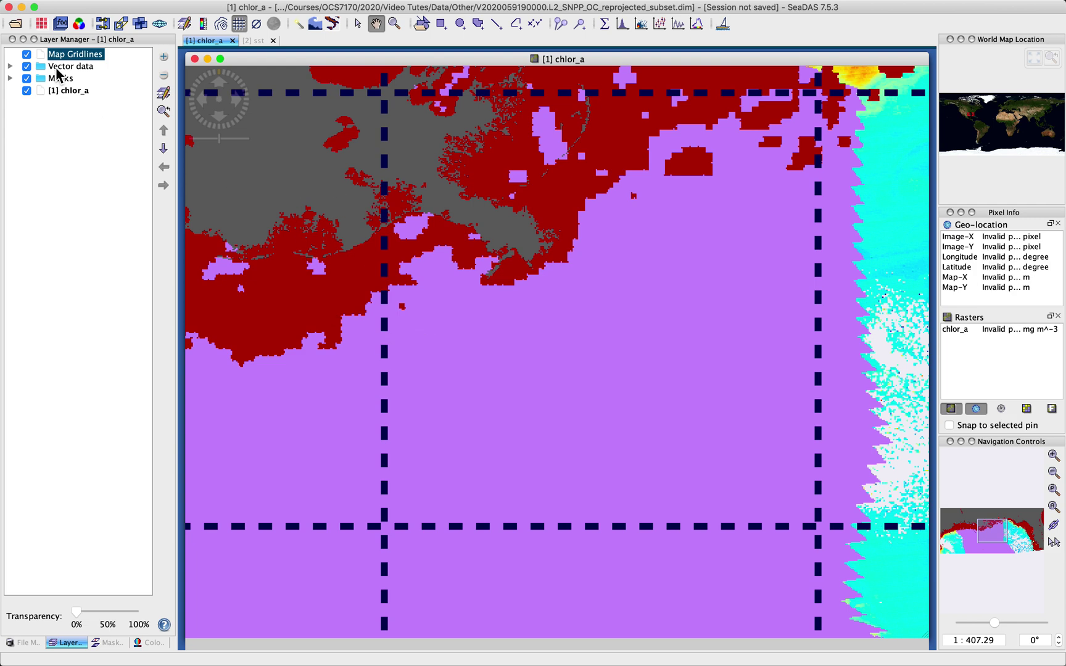
{"action": "left_click", "coordinate": [163, 149]}
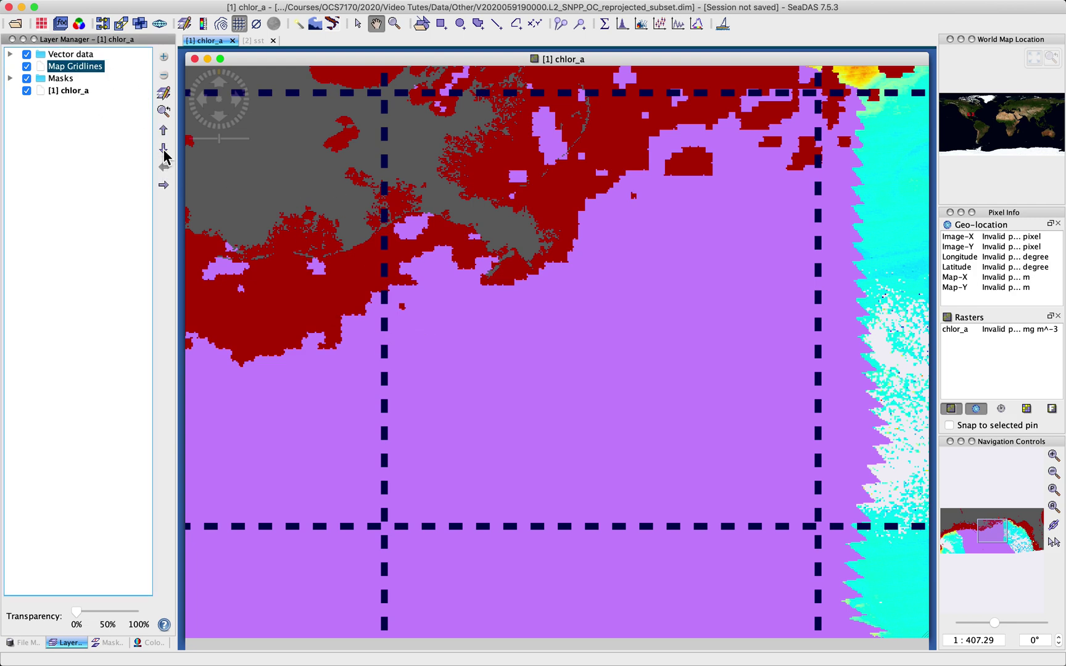
{"action": "left_click", "coordinate": [164, 149]}
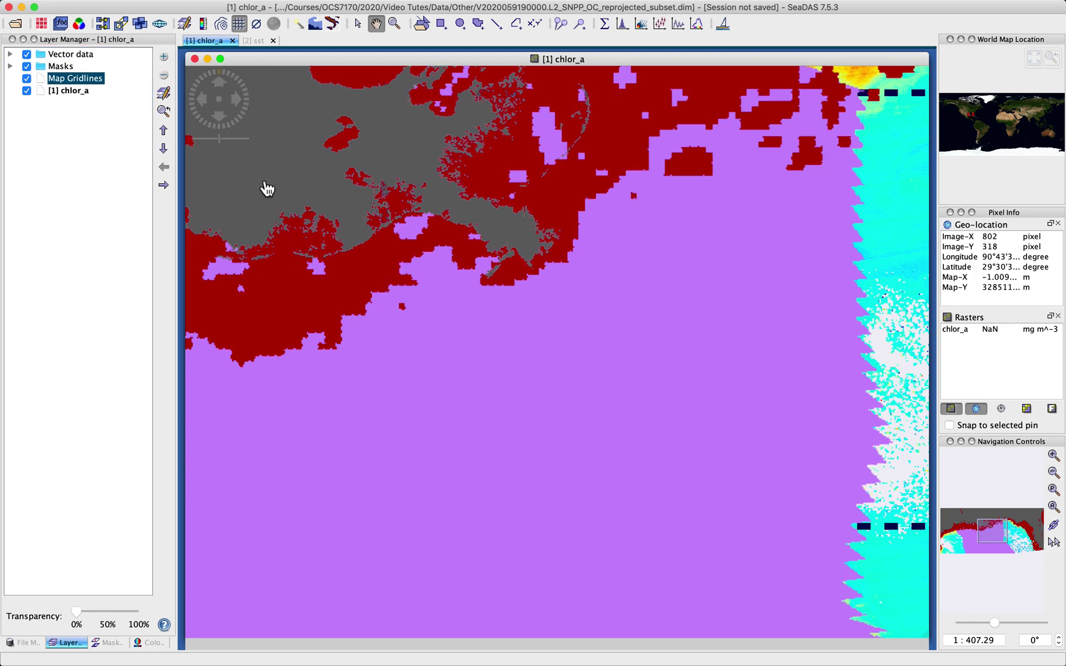
{"action": "left_click_drag", "start_coordinate": [668, 382], "coordinate": [226, 191]}
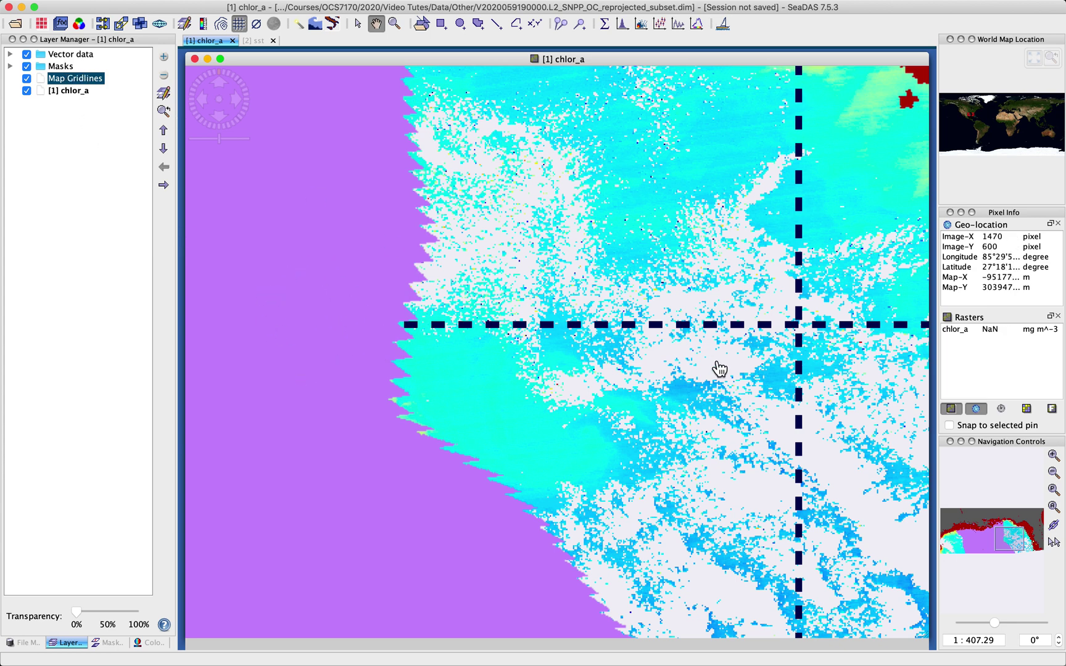
{"action": "left_click", "coordinate": [164, 136]}
{"action": "left_click", "coordinate": [165, 136]}
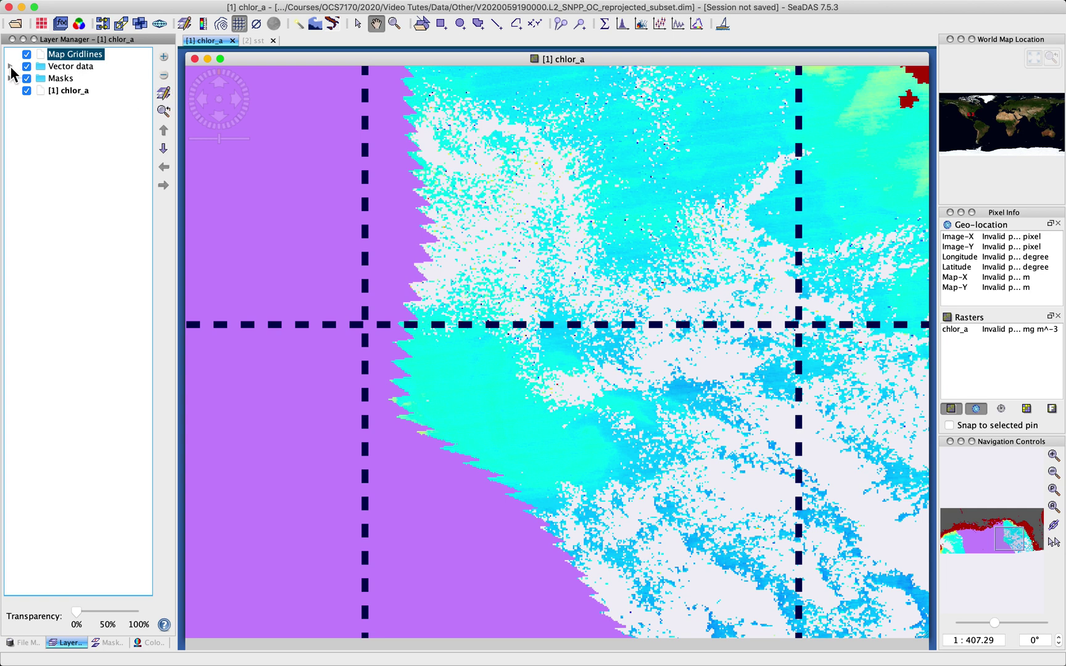
- Expand the Vector data group, view the layer editor options for the pins layer, and close the editor without changes
{"action": "left_click", "coordinate": [10, 67]}
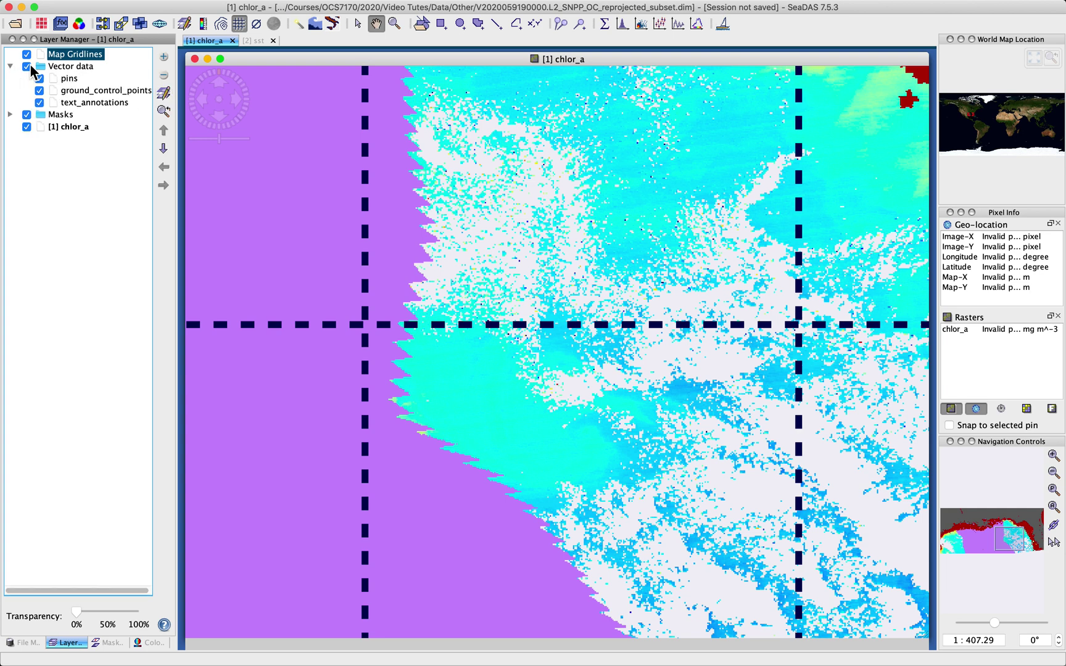
{"action": "left_click", "coordinate": [73, 80]}
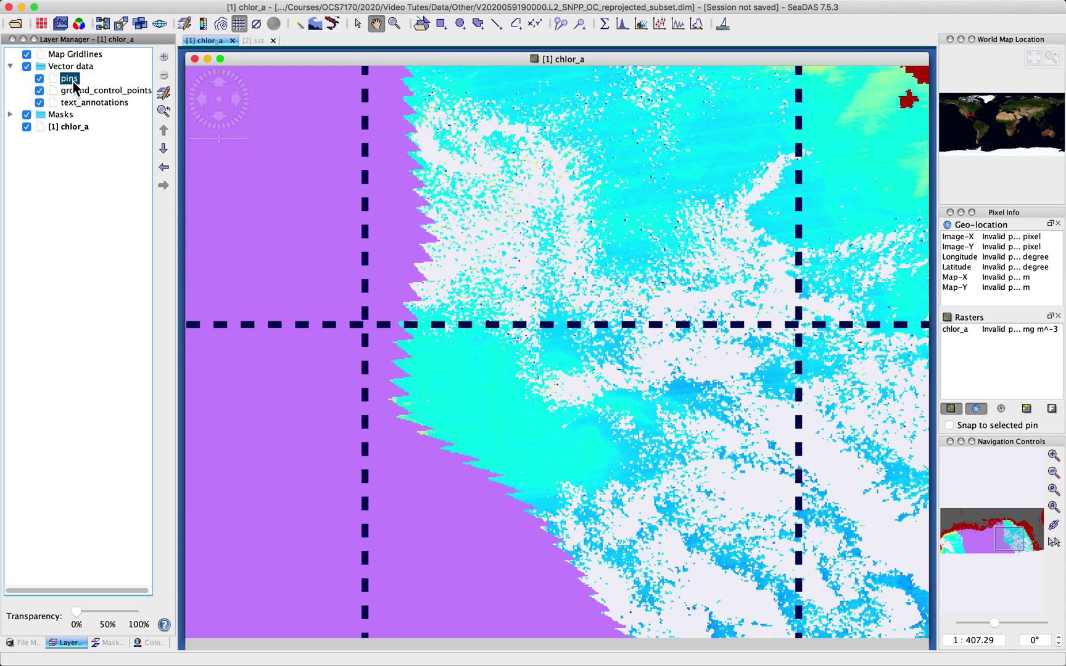
{"action": "left_click", "coordinate": [164, 94]}
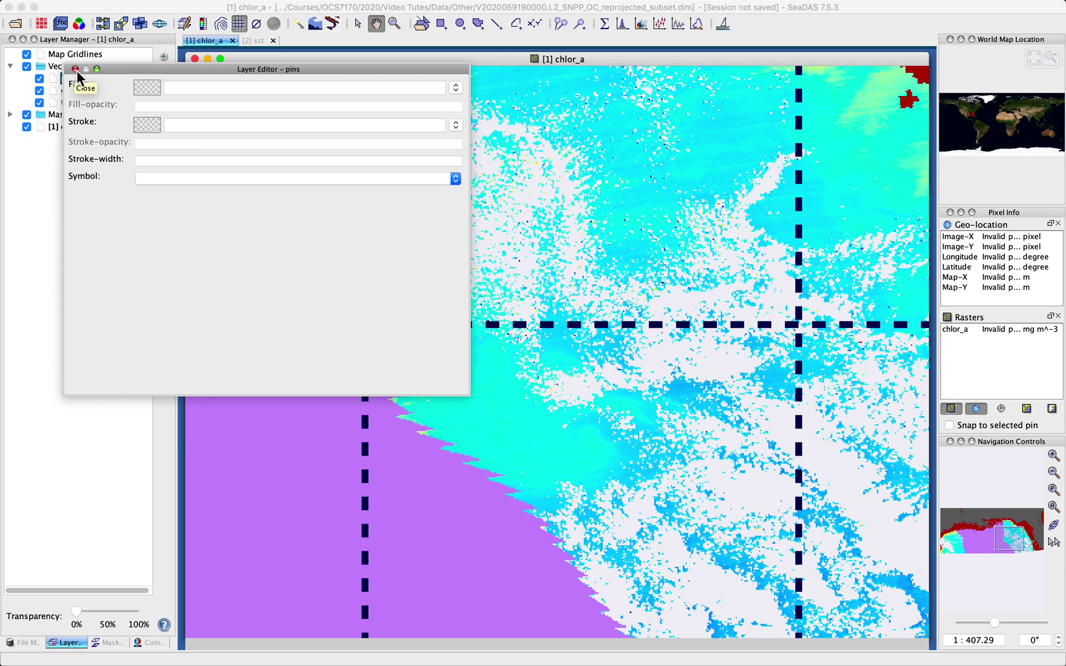
{"action": "left_click", "coordinate": [75, 69]}
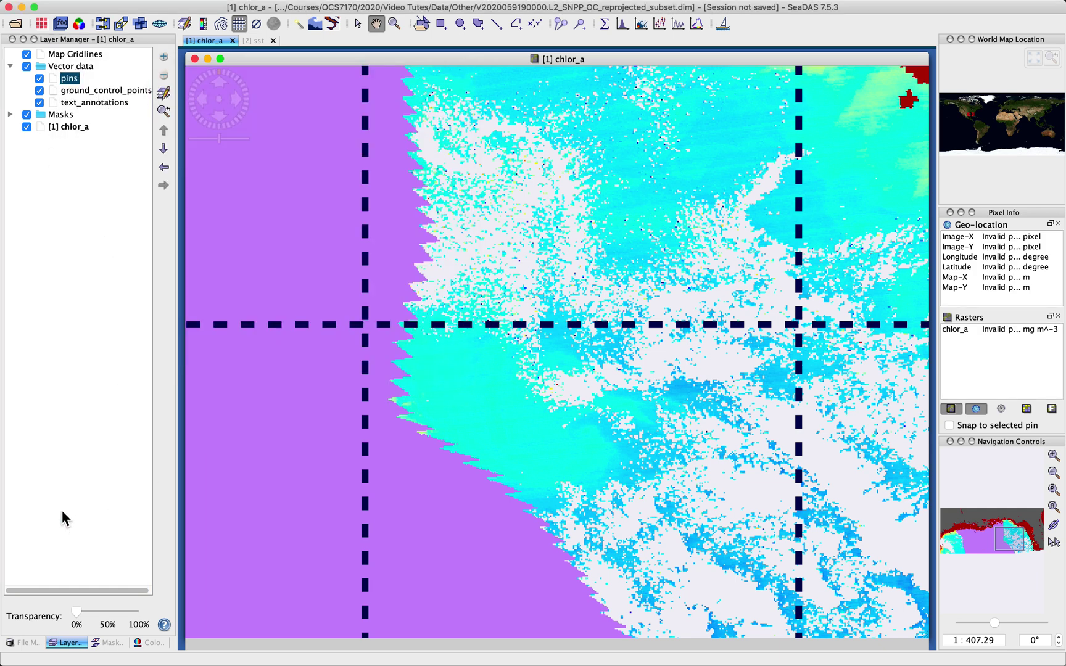
{"action": "scroll", "coordinate": [72, 361], "scroll_direction": "right", "scroll_amount": 1}
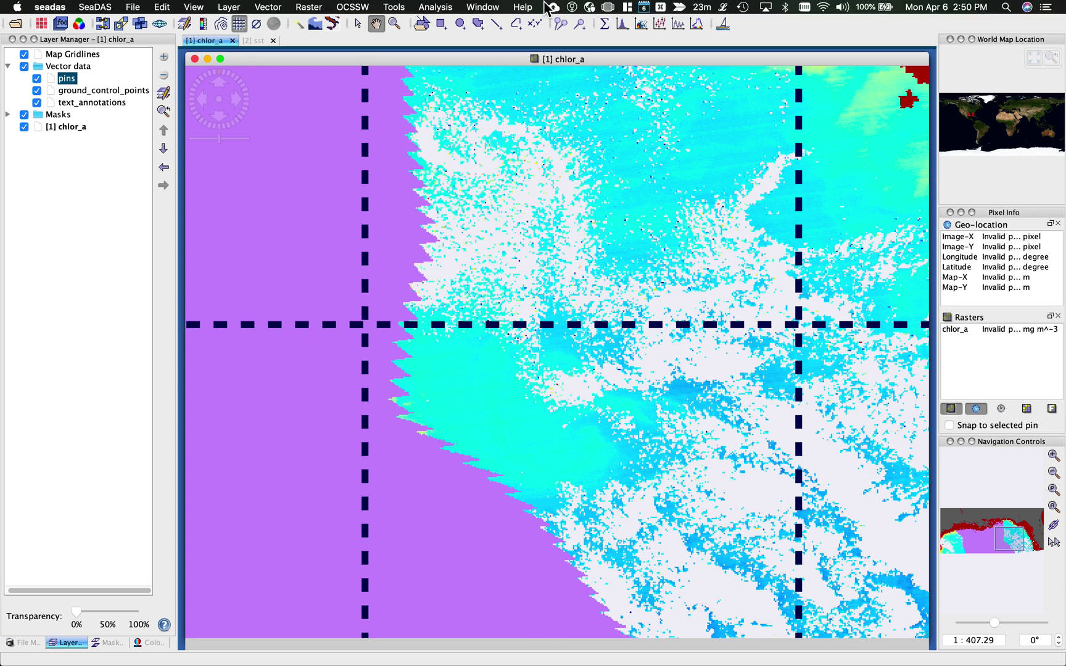
{"action": "key", "text": "super+Tab"}
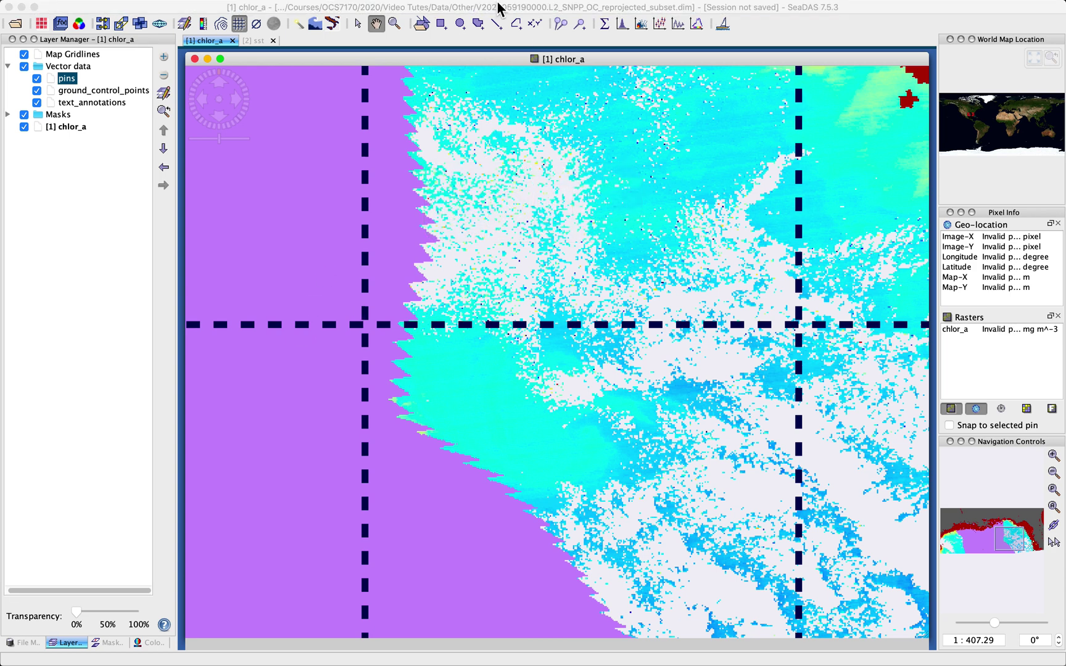